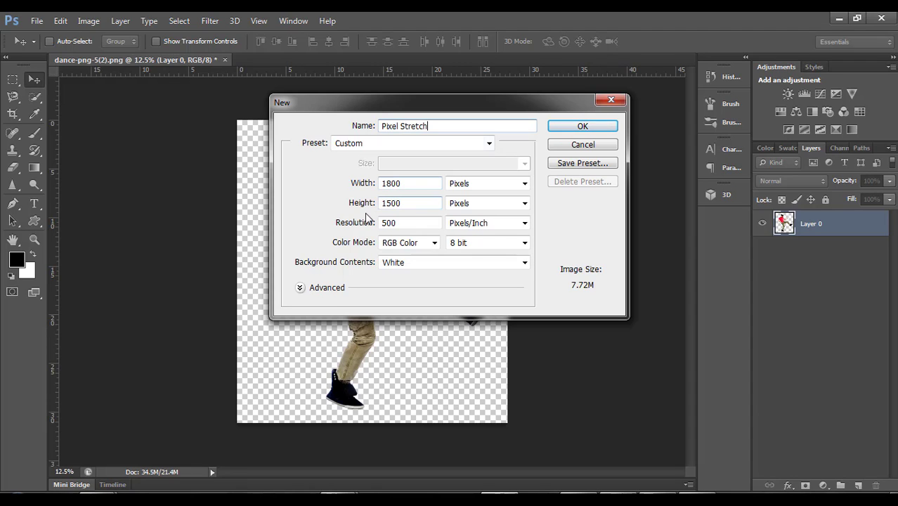
Create a white RGB document named Pixel Stretch, 1800 by 1500 pixels at 500 pixels/inch, and fit it to the screen
double_click(401, 184)
double_click(403, 202)
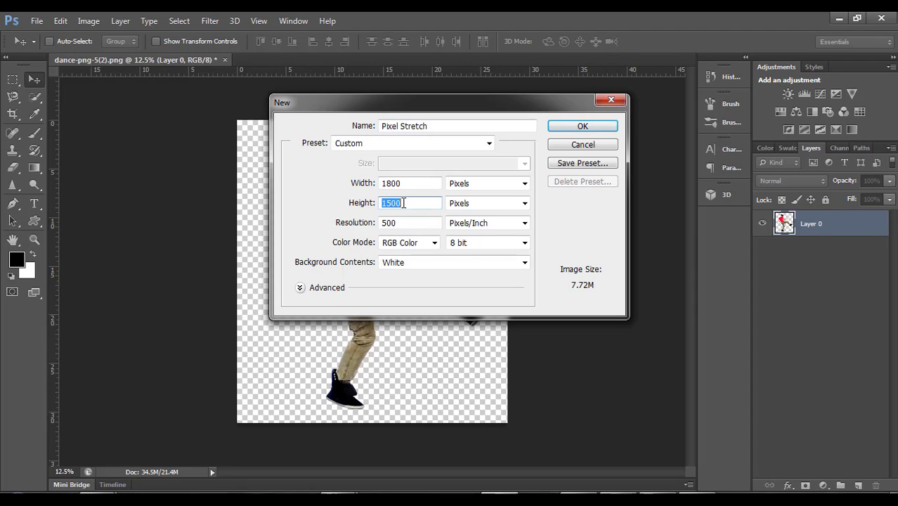
left_click(567, 128)
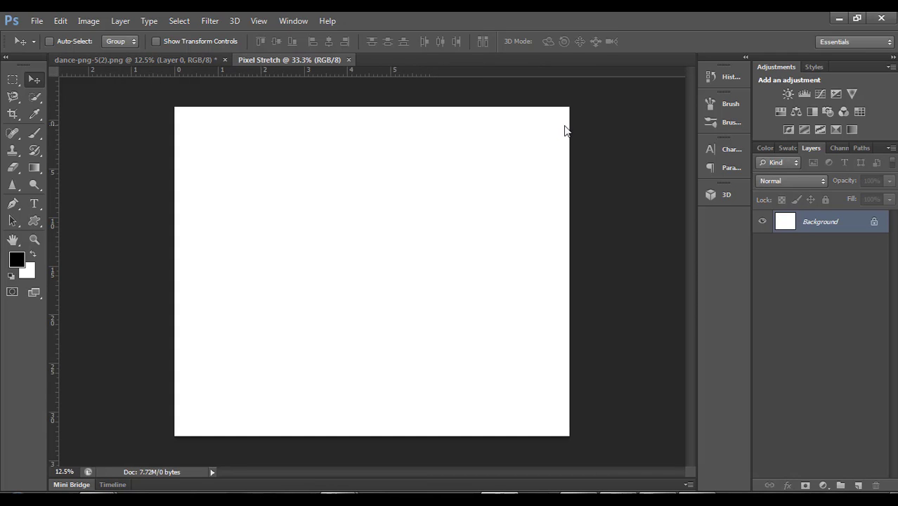
left_click(34, 240)
left_click(403, 42)
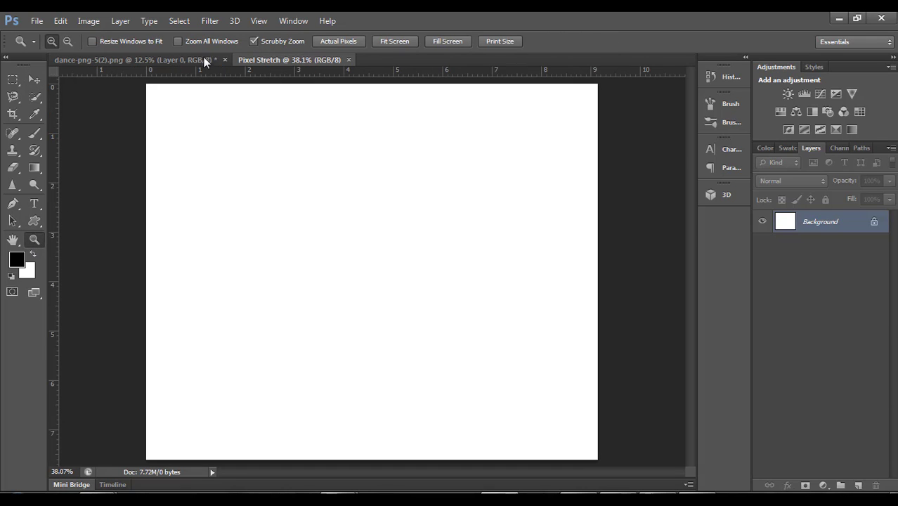
Copy the cut-out dancer from dance-png-5(2).png into the Pixel Stretch document as a layer
left_click(163, 59)
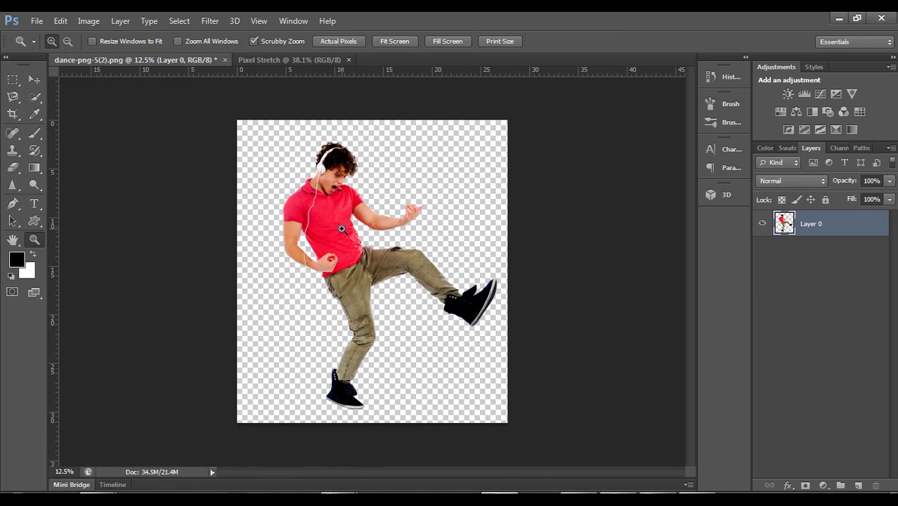
left_click(34, 79)
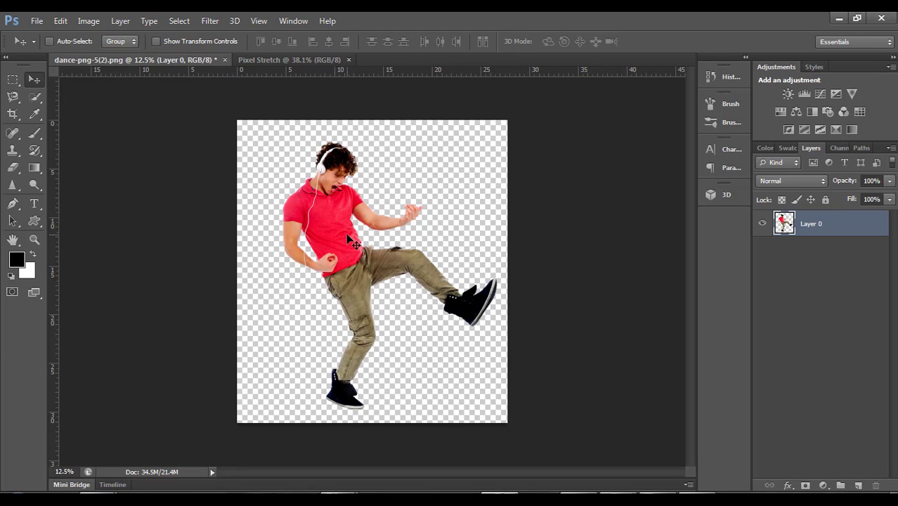
left_click_drag(333, 234, 401, 312)
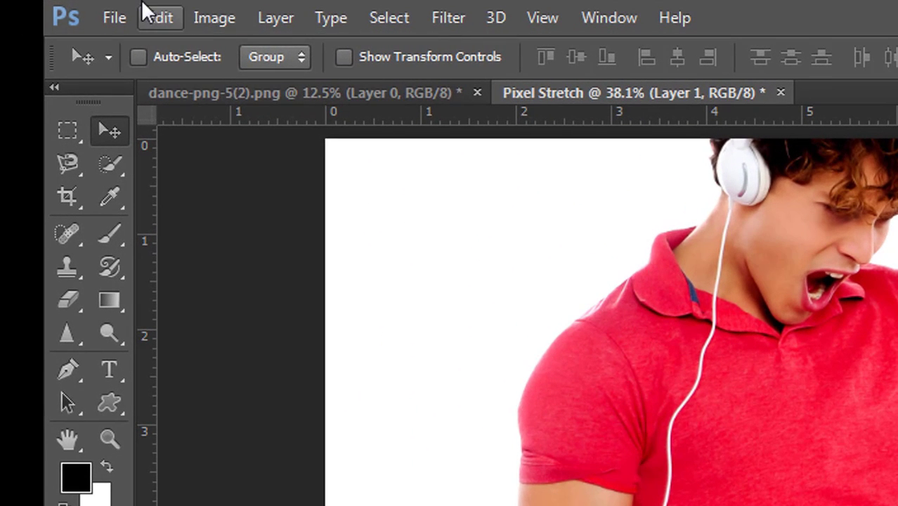
Free-transform the dancer layer to about 39% of its size and bring the whole figure onto the canvas
left_click(154, 11)
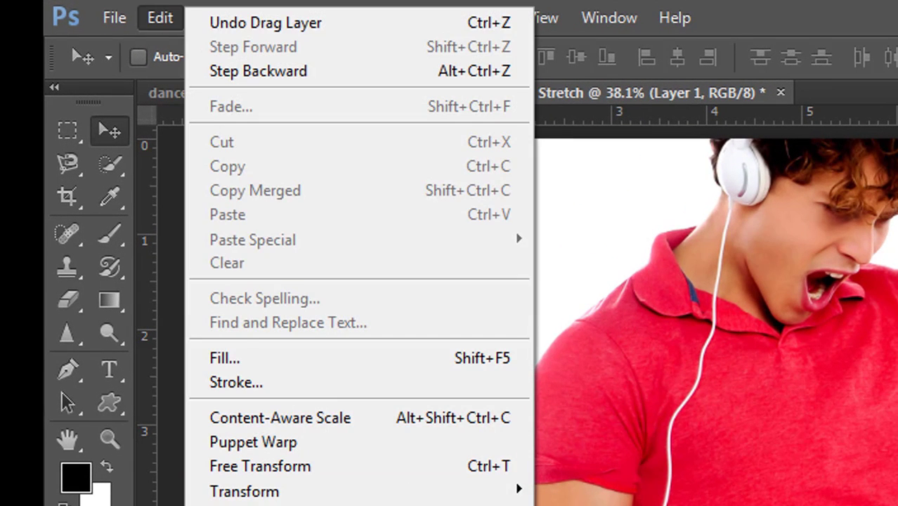
left_click(465, 468)
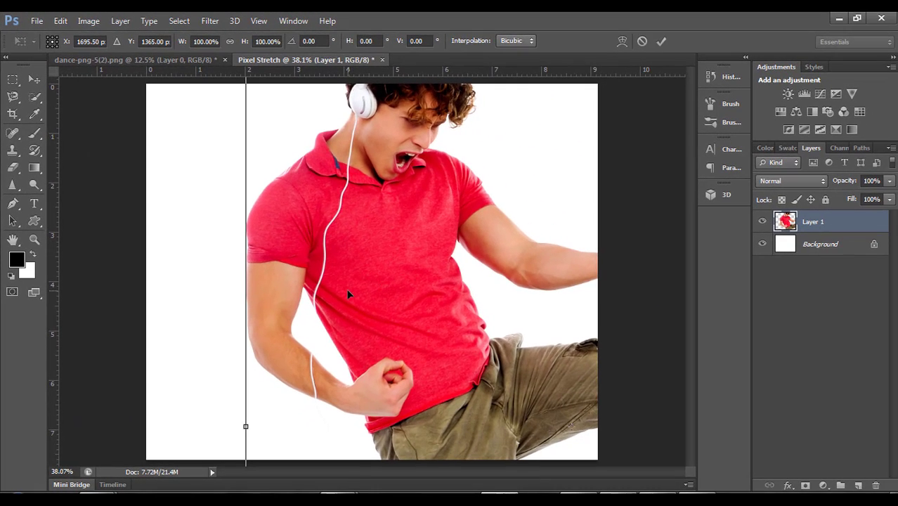
left_click_drag(355, 316, 325, 176)
left_click_drag(379, 195, 382, 84)
left_click_drag(411, 306, 397, 208)
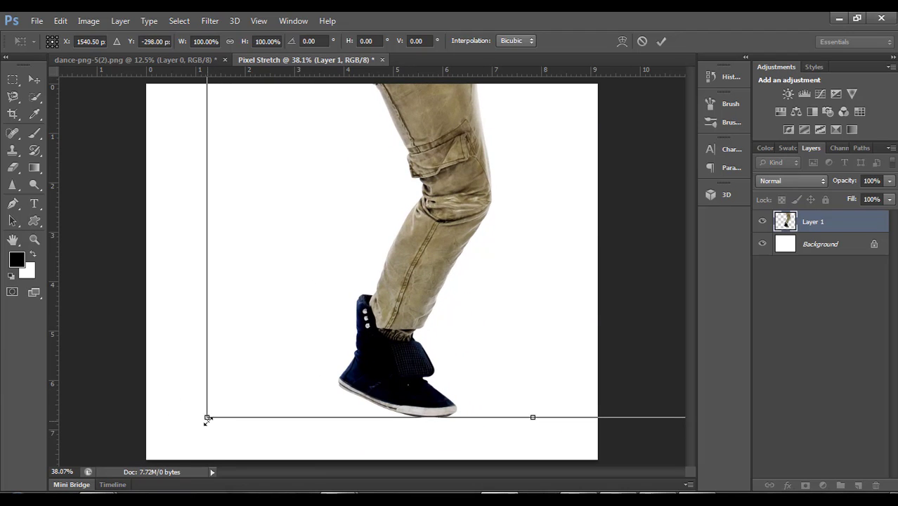
left_click_drag(207, 418, 264, 289)
left_click_drag(354, 189, 429, 115)
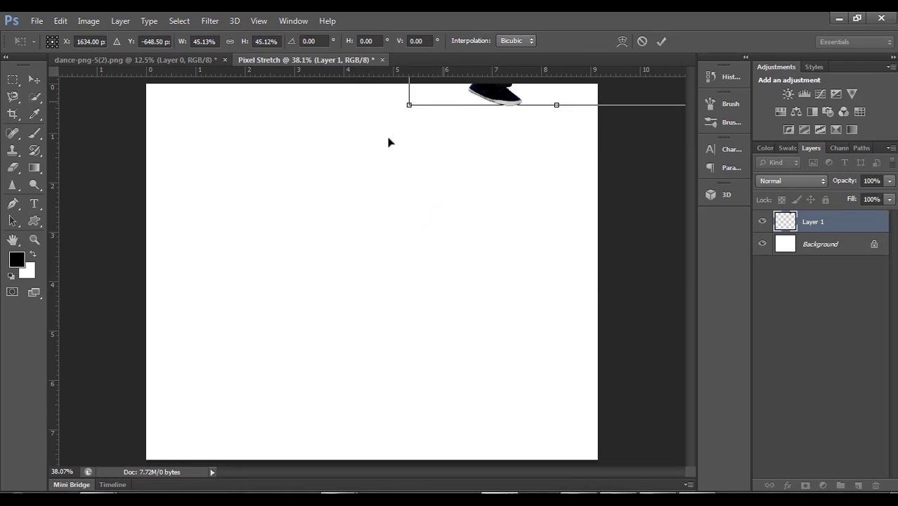
left_click_drag(389, 143, 294, 335)
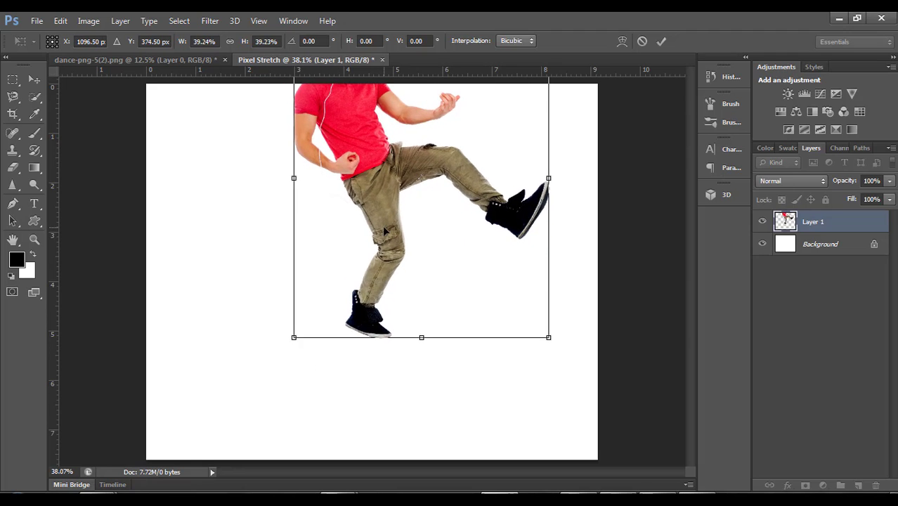
left_click_drag(382, 225, 351, 310)
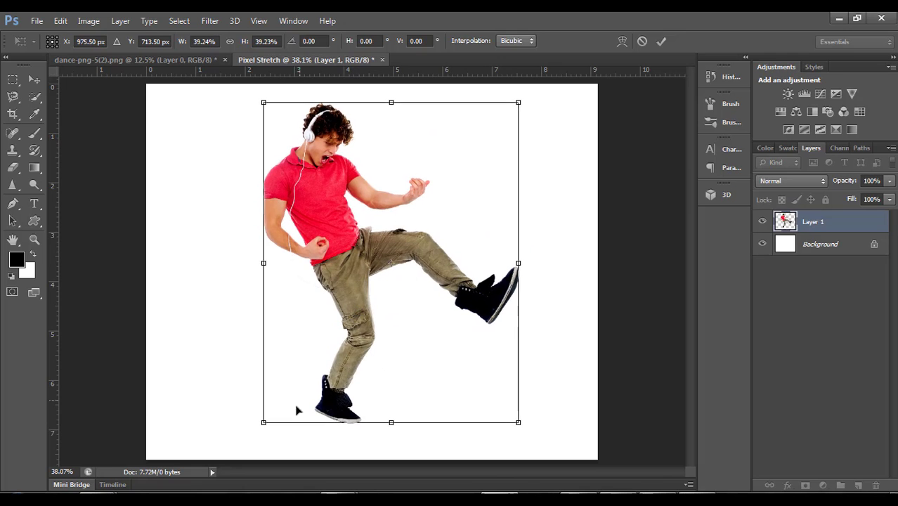
Shrink the dancer slightly more, apply the transform, and place the figure near the middle of the canvas
left_click_drag(263, 425, 274, 405)
left_click_drag(367, 283, 342, 305)
key("Return")
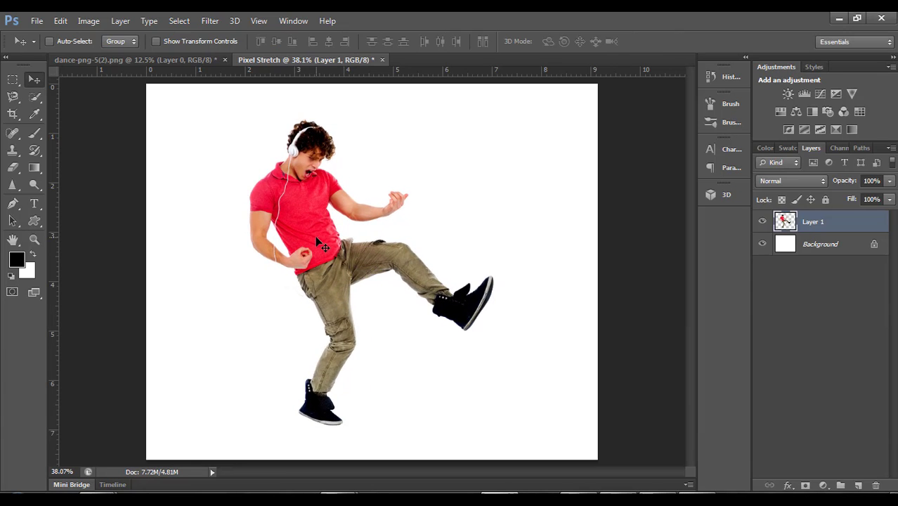
left_click_drag(314, 236, 344, 239)
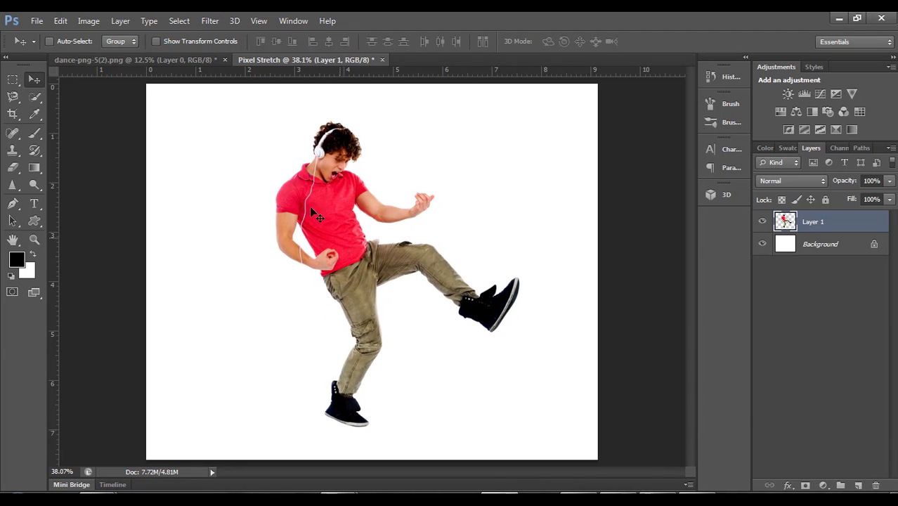
Marquee-select a very thin vertical strip through the shirt and upper trousers and copy it to a new layer
left_click(13, 80)
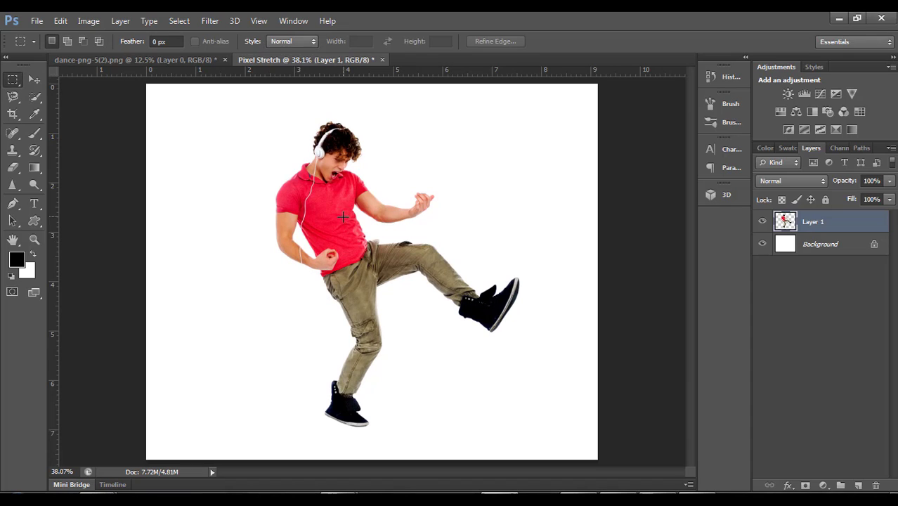
left_click_drag(343, 214, 341, 298)
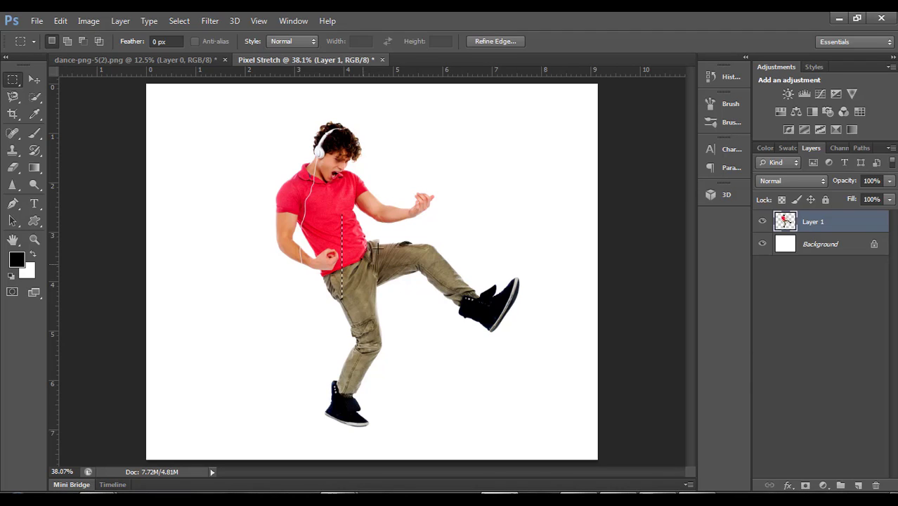
key("ctrl+j")
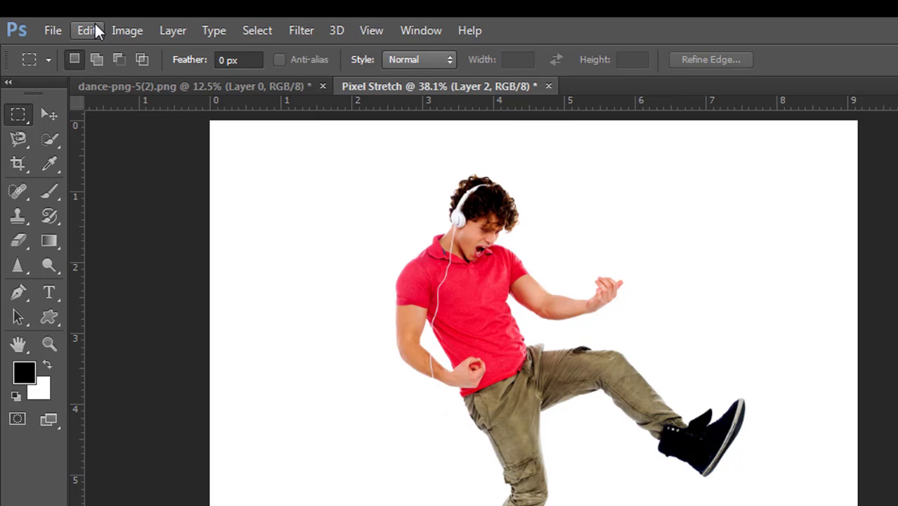
Stretch the shirt-and-trousers strip across the full canvas width and move the resulting band up over the dancer's face and chest
left_click(92, 30)
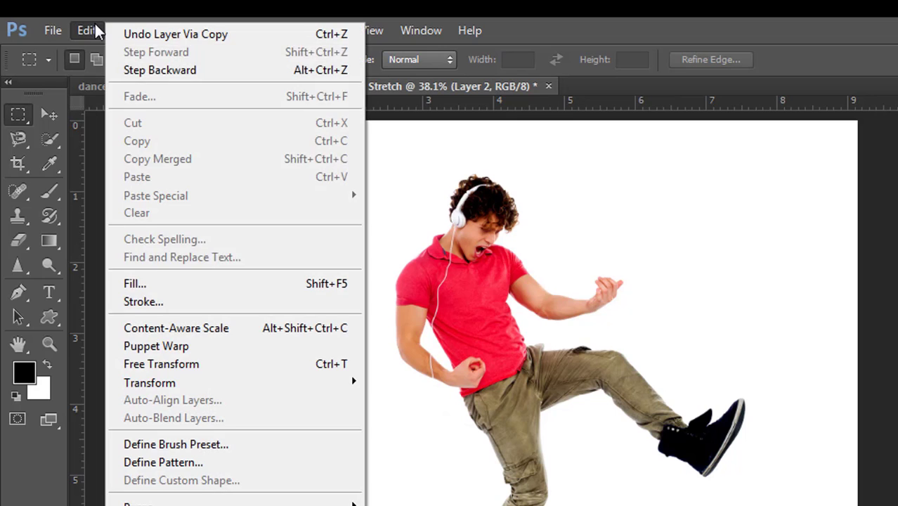
left_click(230, 365)
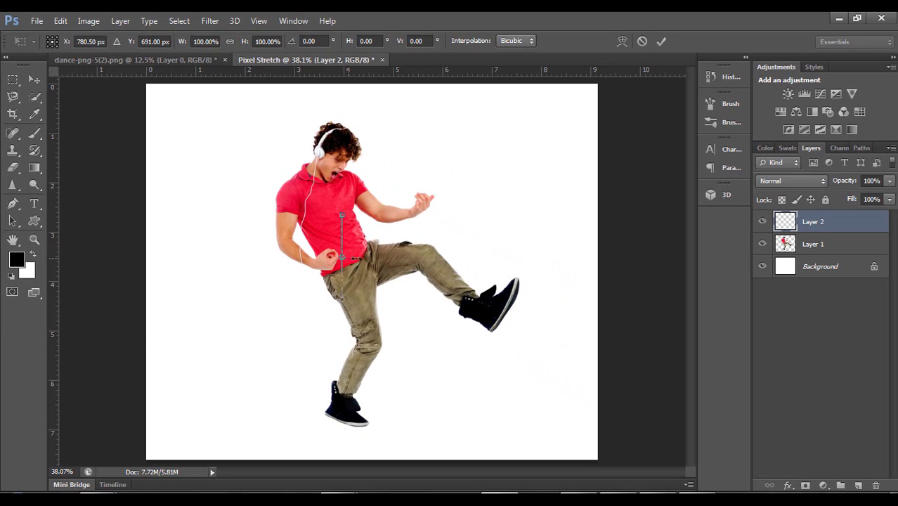
left_click_drag(492, 370, 533, 370)
left_click_drag(371, 258, 599, 259)
left_click_drag(342, 257, 148, 259)
key("Return")
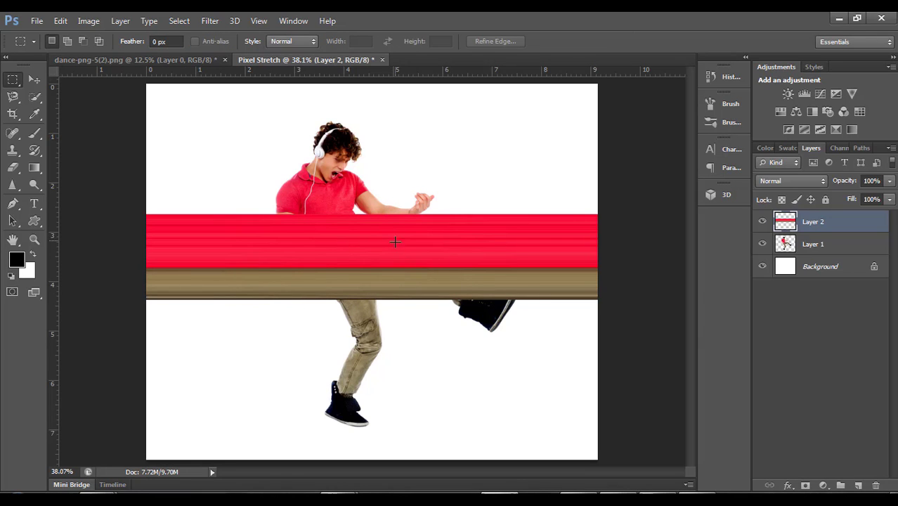
key("v")
left_click_drag(324, 249, 321, 191)
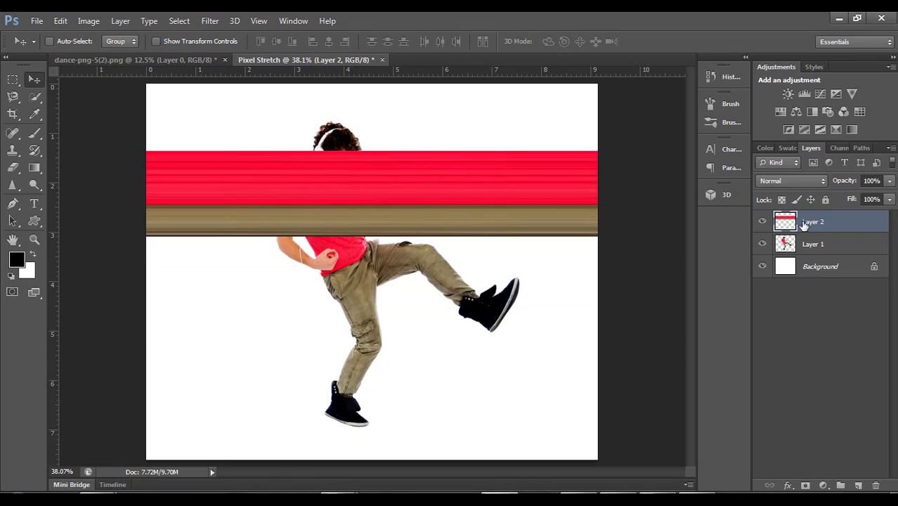
Copy a very thin vertical strip through the dancer's standing lower leg and shoe from Layer 1 to a new layer
left_click(788, 246)
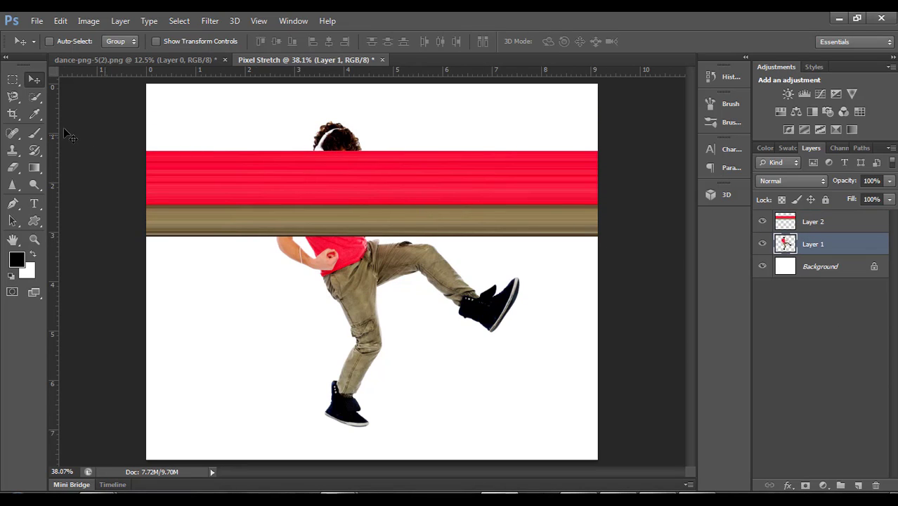
left_click(12, 79)
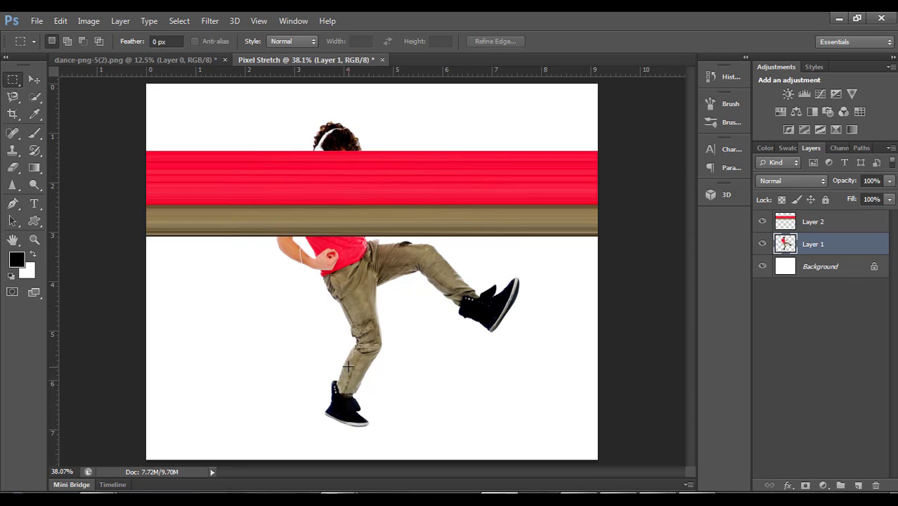
left_click_drag(348, 368, 348, 417)
key("ctrl+j")
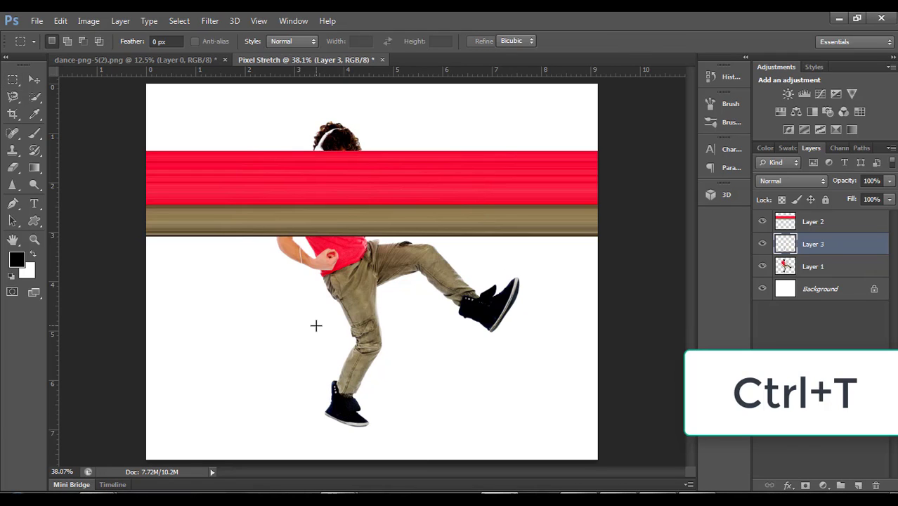
Stretch the leg-and-shoe strip to the full canvas width and move it up against the lower edge of the red and khaki band
key("ctrl+t")
left_click_drag(357, 395, 599, 404)
left_click_drag(349, 393, 146, 394)
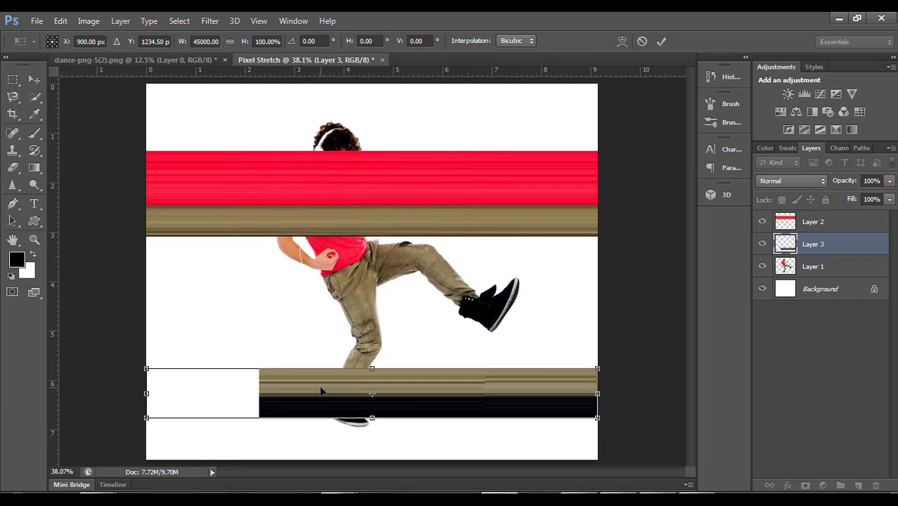
key("Return")
key("v")
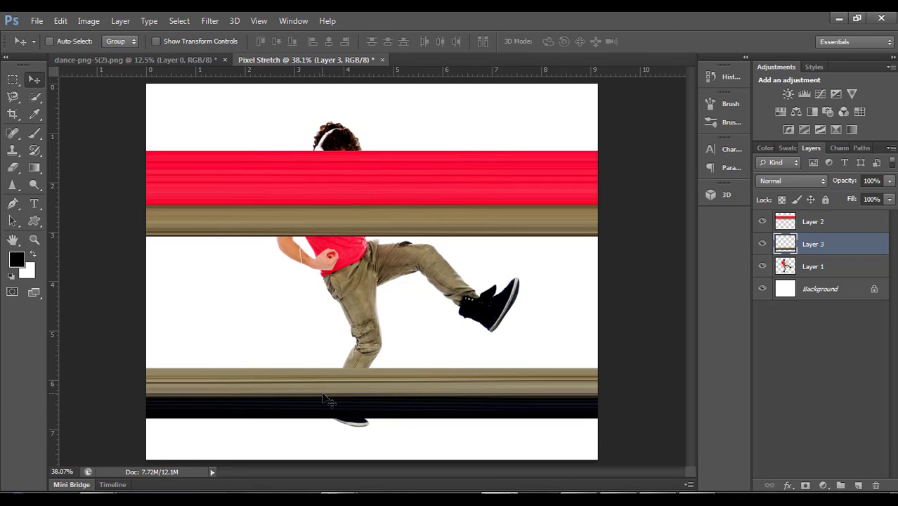
left_click_drag(324, 398, 320, 244)
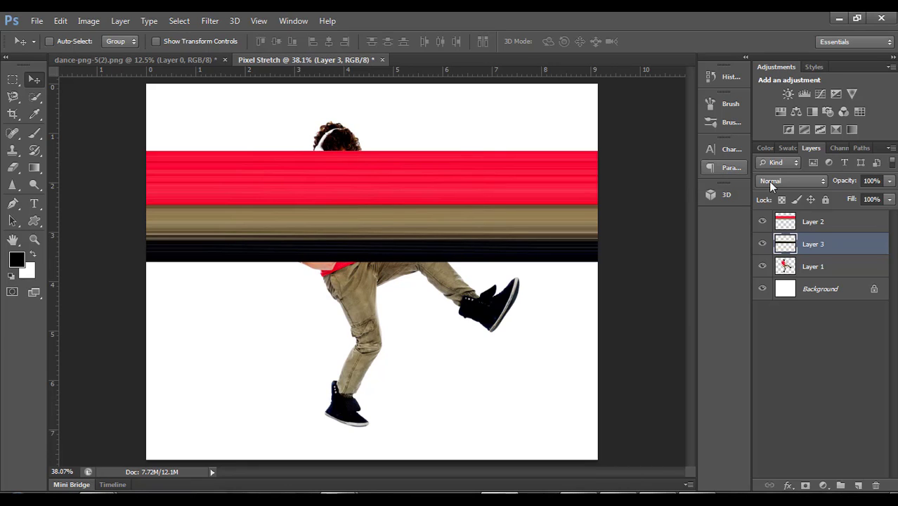
Merge the two stretched band layers, Layer 2 and Layer 3, into one layer
left_click(807, 224, "ctrl")
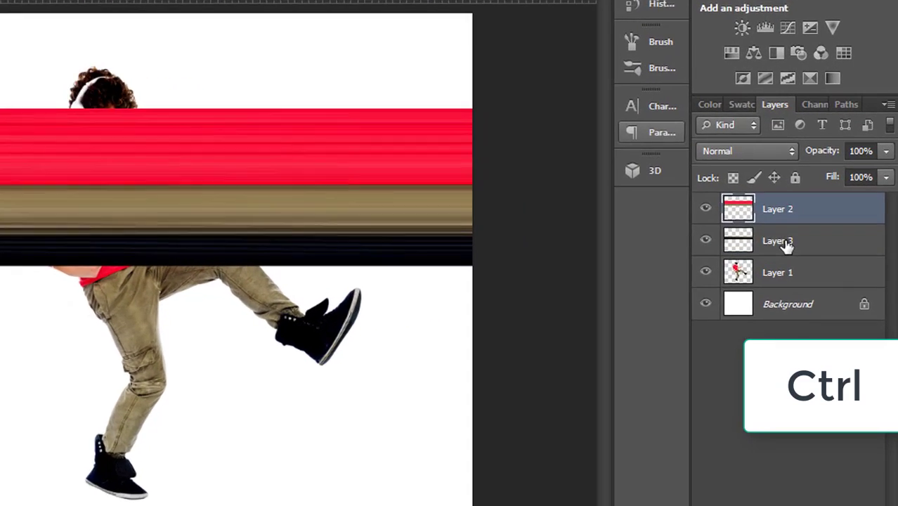
left_click(818, 246, "ctrl")
right_click(818, 246)
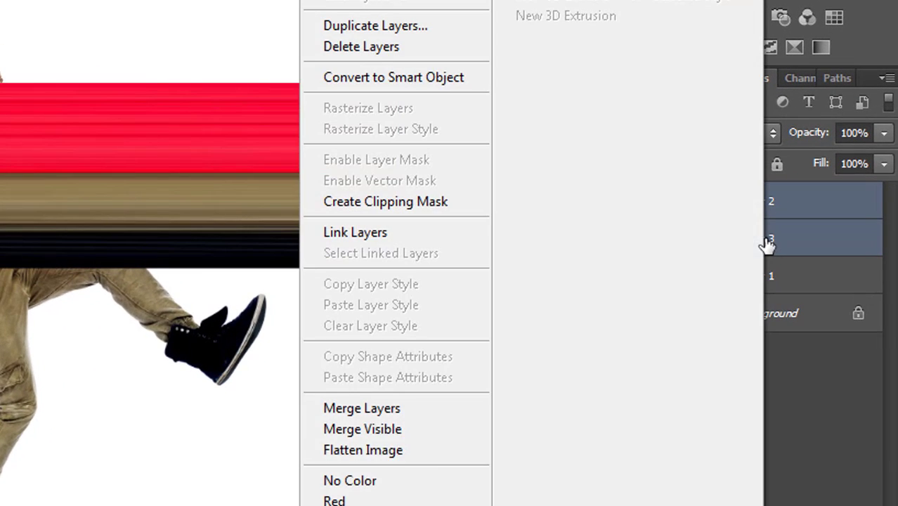
left_click(397, 409)
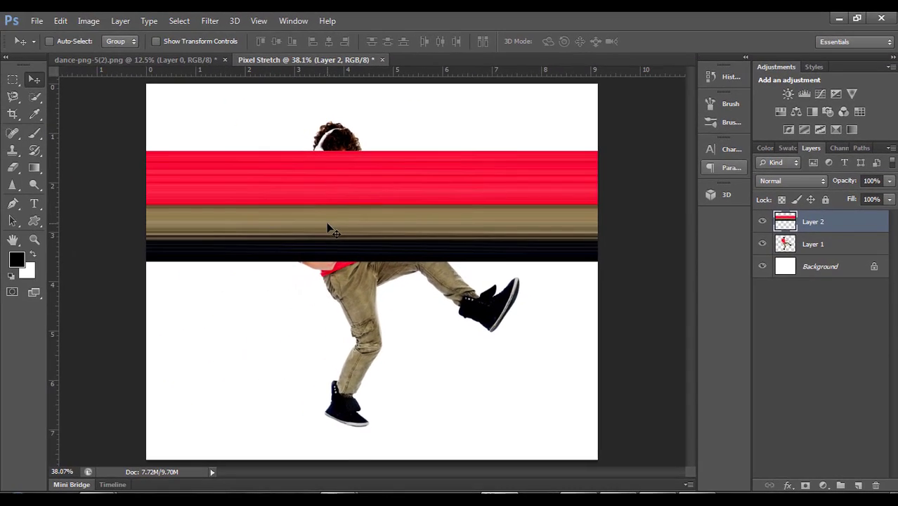
Move the merged band to the top edge of the canvas and stretch it slightly taller from its lower edge
key("ctrl+t")
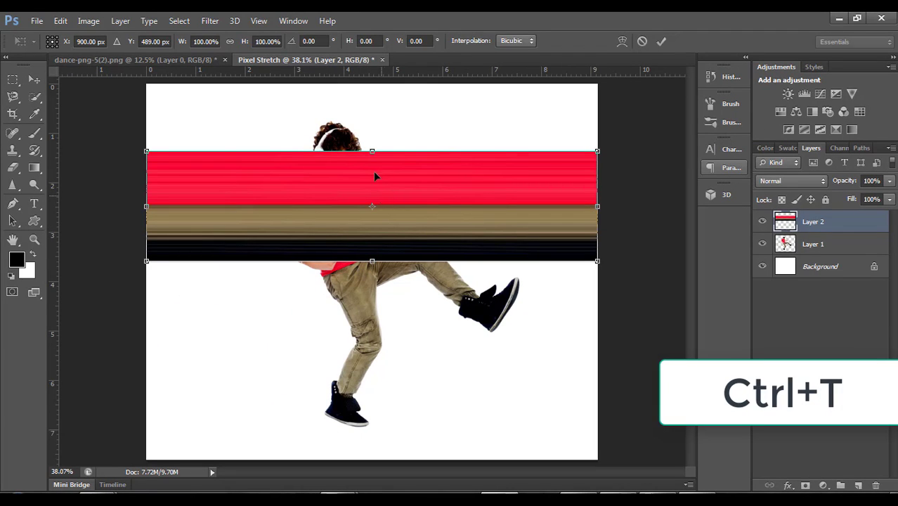
left_click_drag(374, 176, 371, 101)
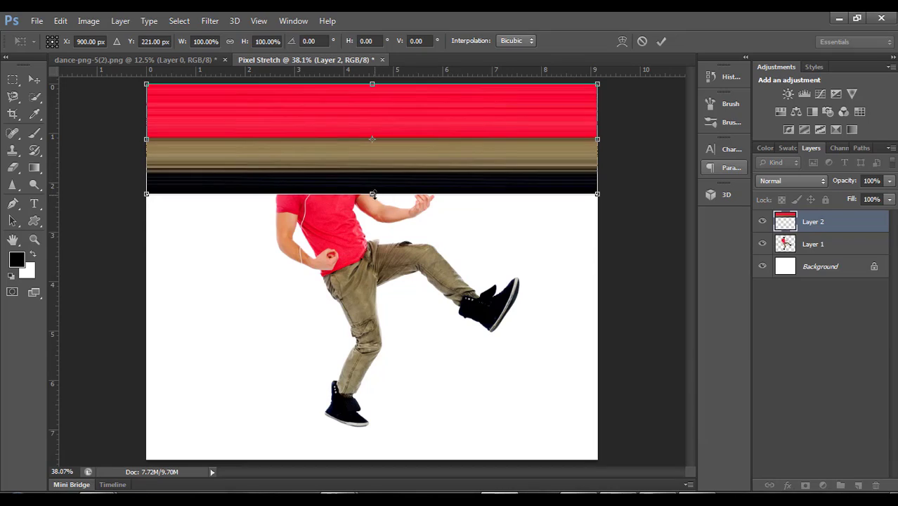
left_click_drag(372, 194, 373, 211)
key("Return")
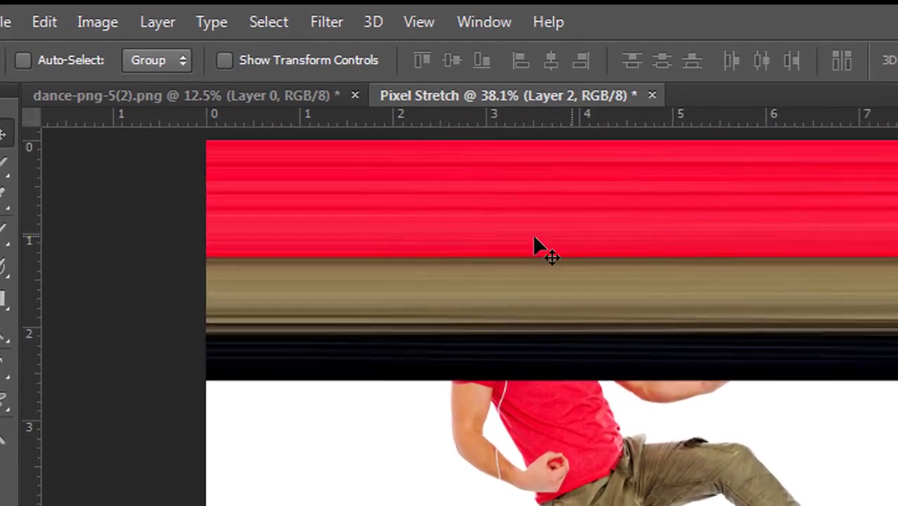
Apply the Polar Coordinates filter to the merged band layer with the Rectangular to Polar option
left_click(336, 21)
mouse_move(573, 276)
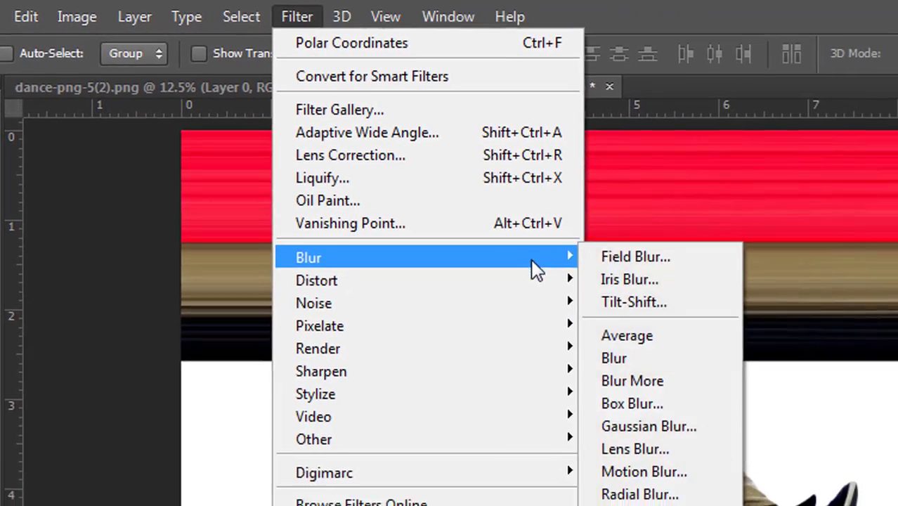
mouse_move(555, 288)
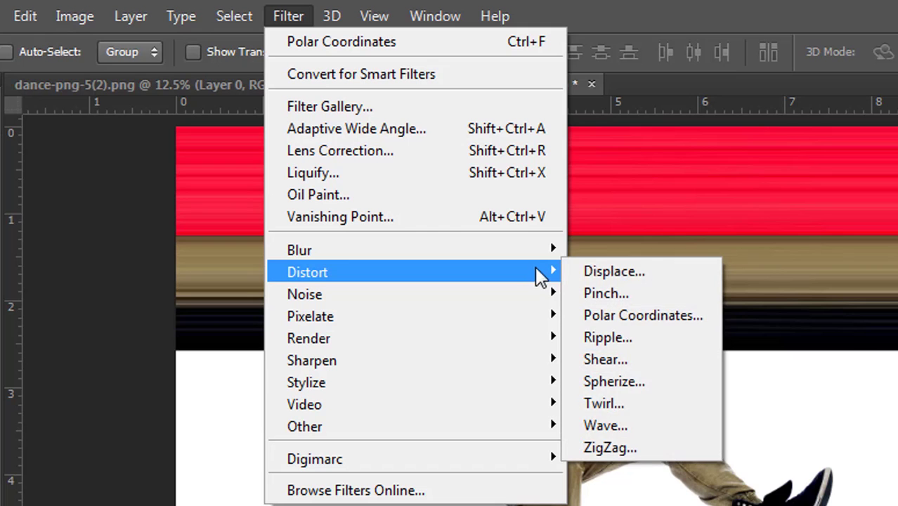
left_click(635, 320)
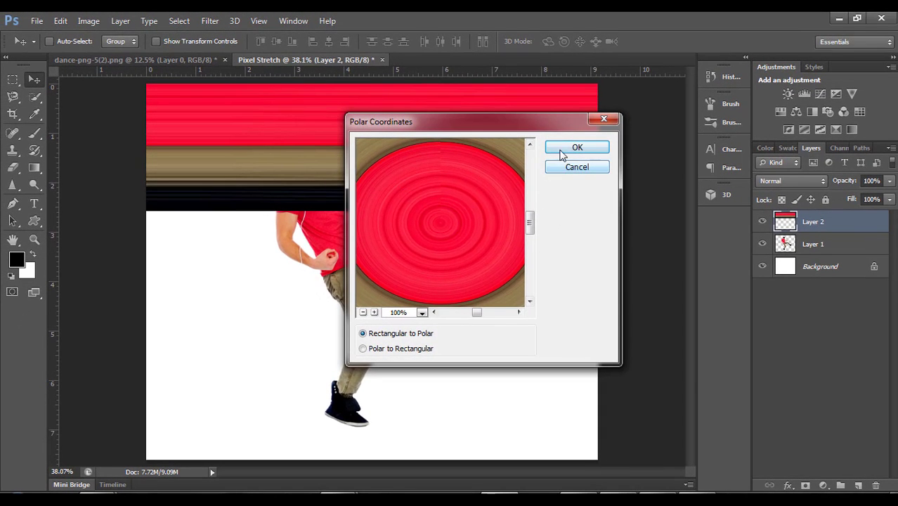
left_click(376, 337)
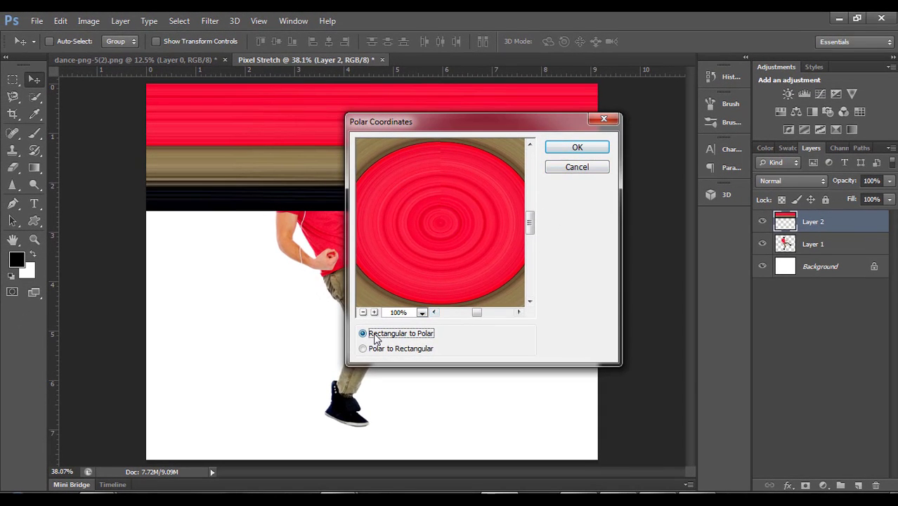
left_click(576, 146)
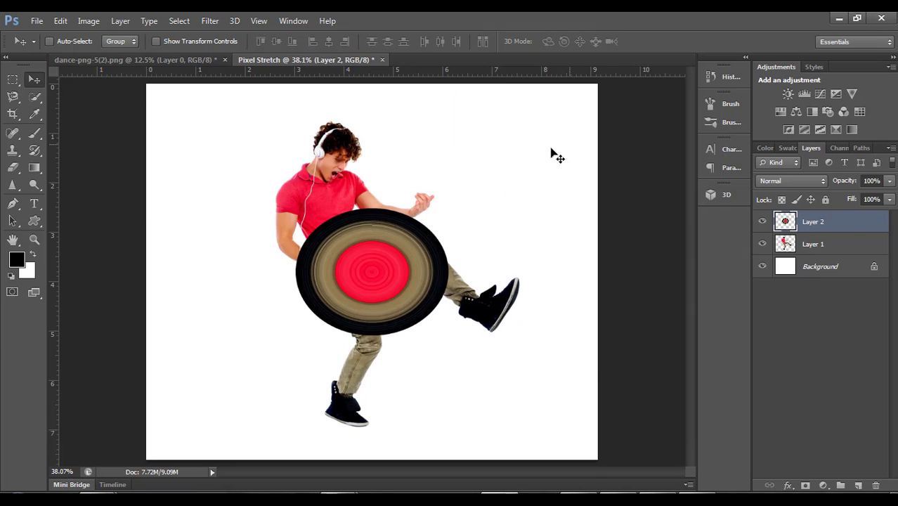
Enlarge the striped disc to about 221% width and 237% height and position it over the dancer from head to standing shoe
key("ctrl+t")
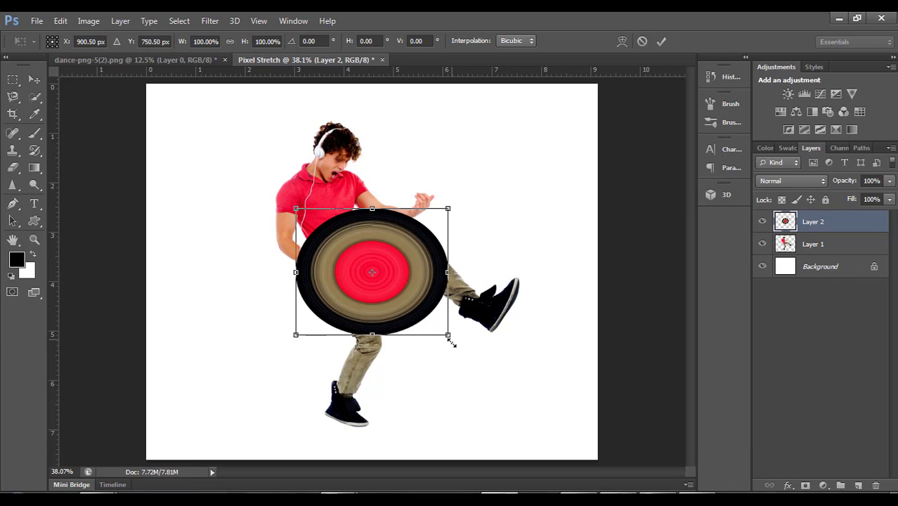
left_click_drag(448, 336, 524, 412)
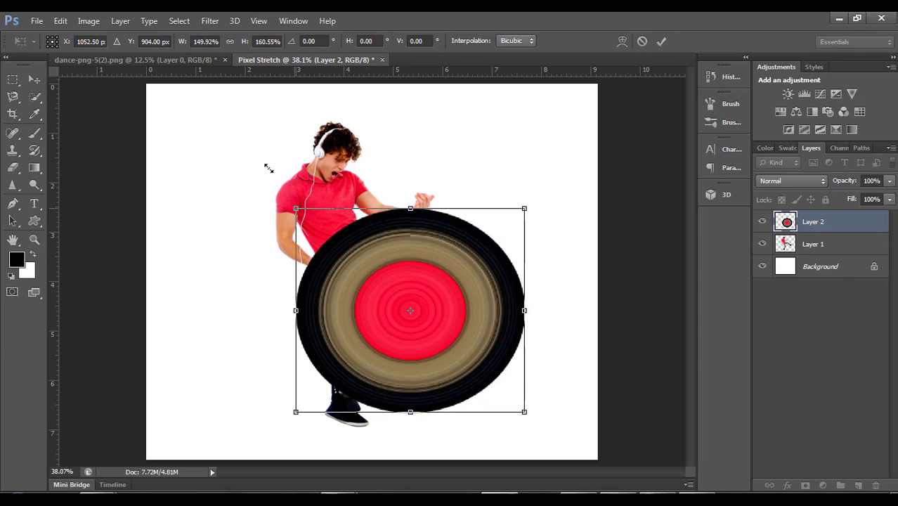
left_click_drag(269, 168, 190, 109)
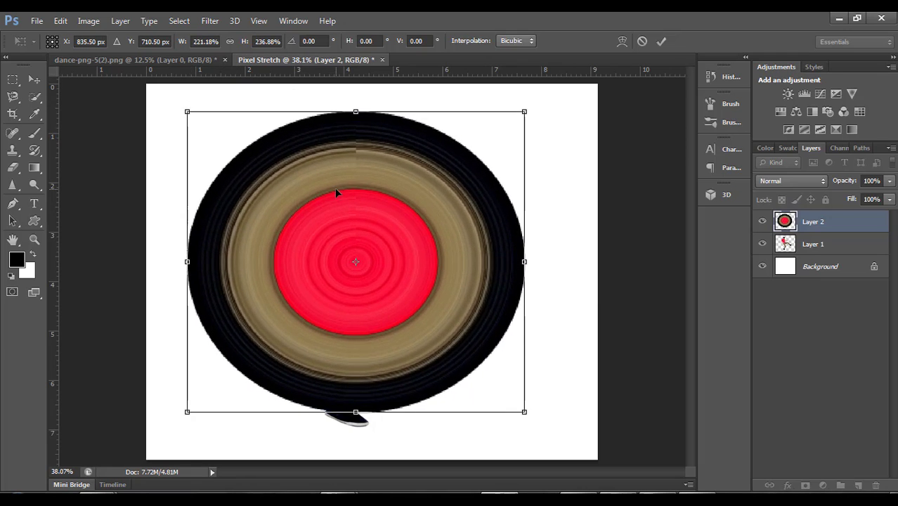
left_click_drag(334, 188, 330, 199)
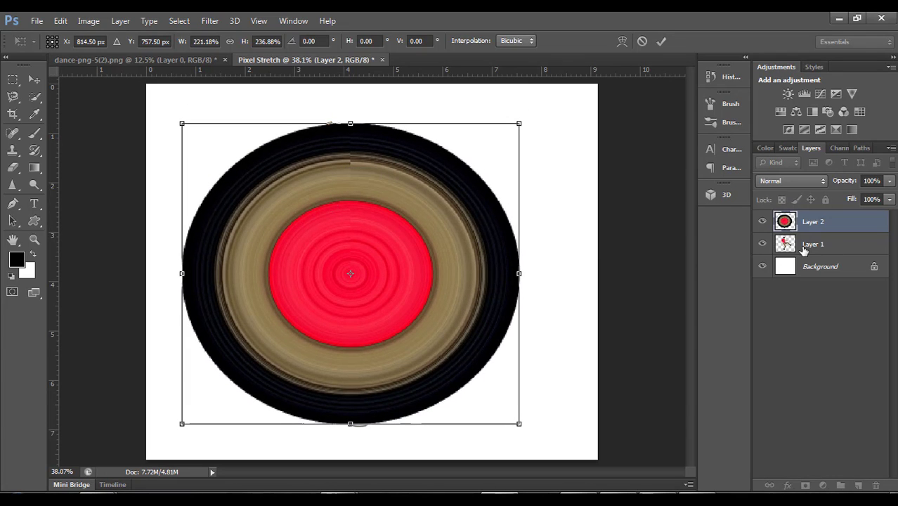
key("Return")
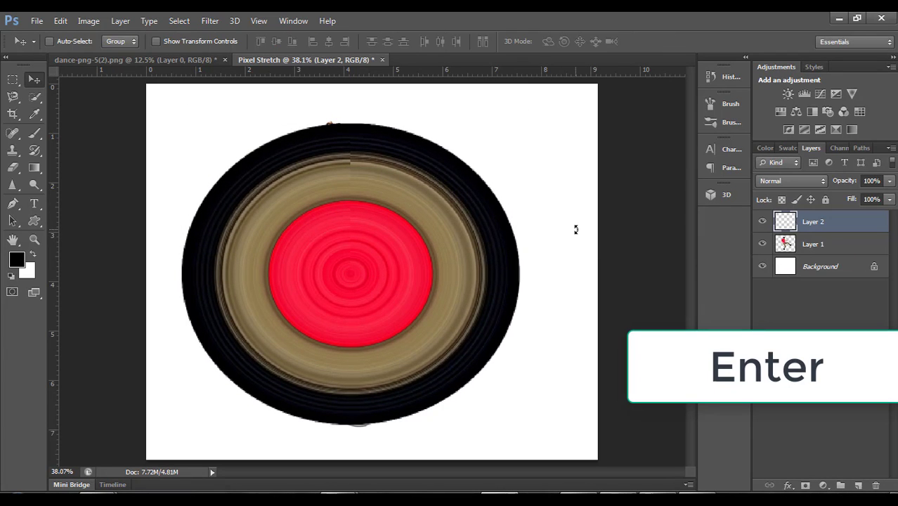
Move Layer 1 above Layer 2 and stretch the disc's height to about 101.6% at its upper and lower edges
left_click_drag(788, 244, 787, 215)
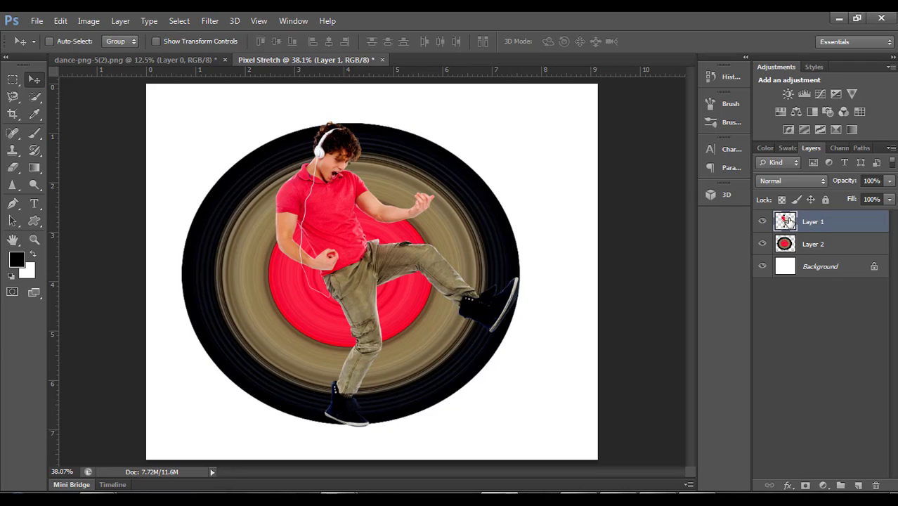
left_click(795, 244)
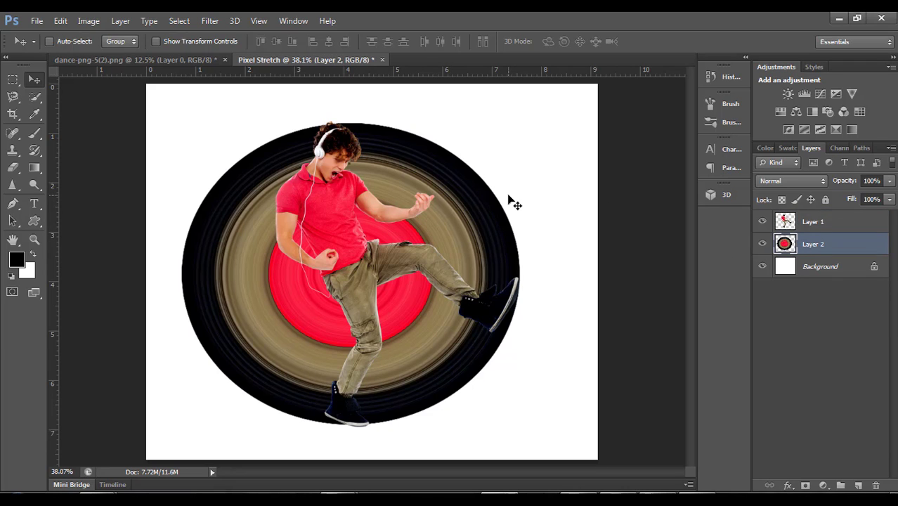
key("ctrl+t")
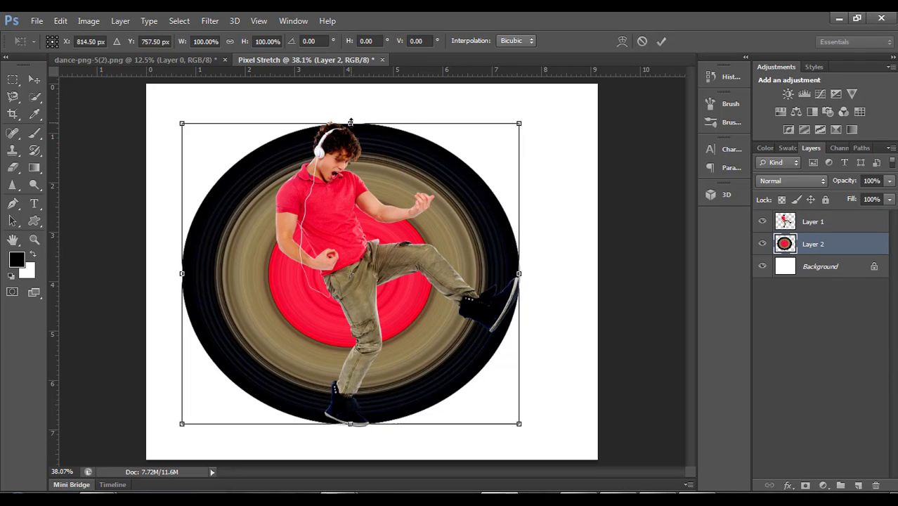
left_click_drag(351, 122, 351, 119)
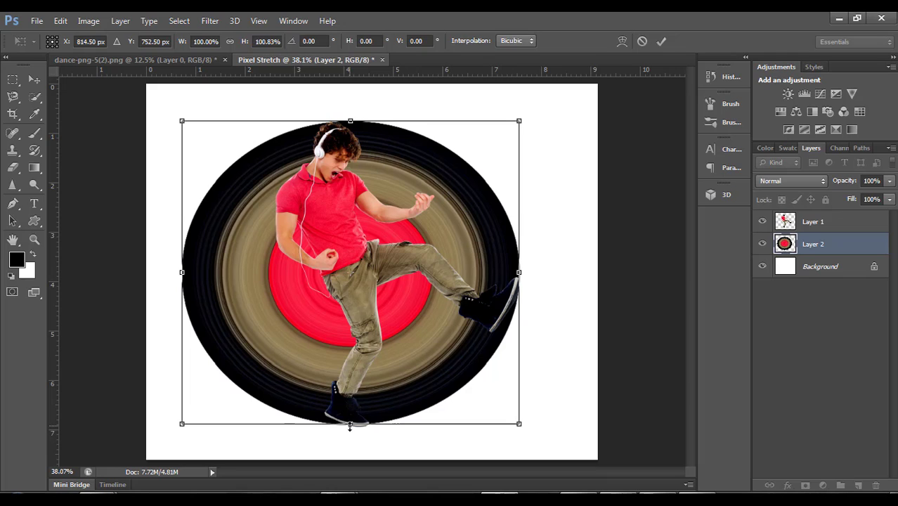
left_click_drag(350, 426, 350, 428)
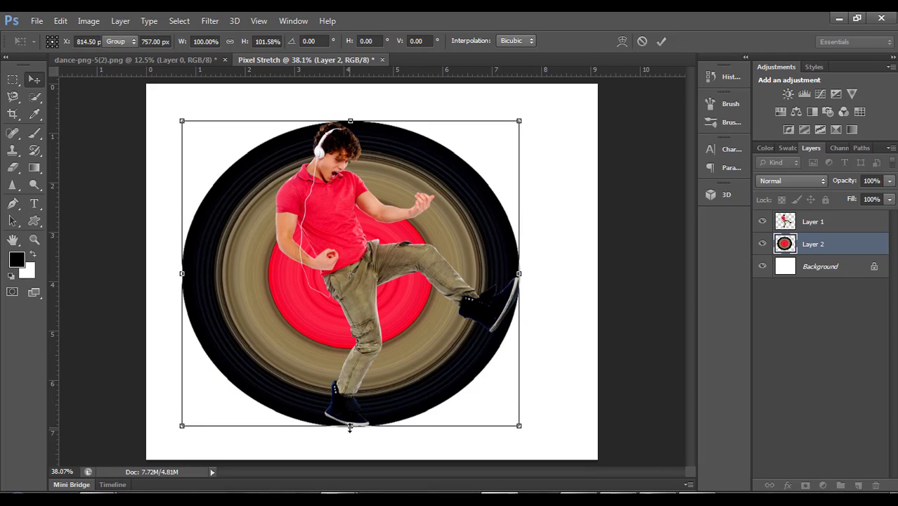
key("Return")
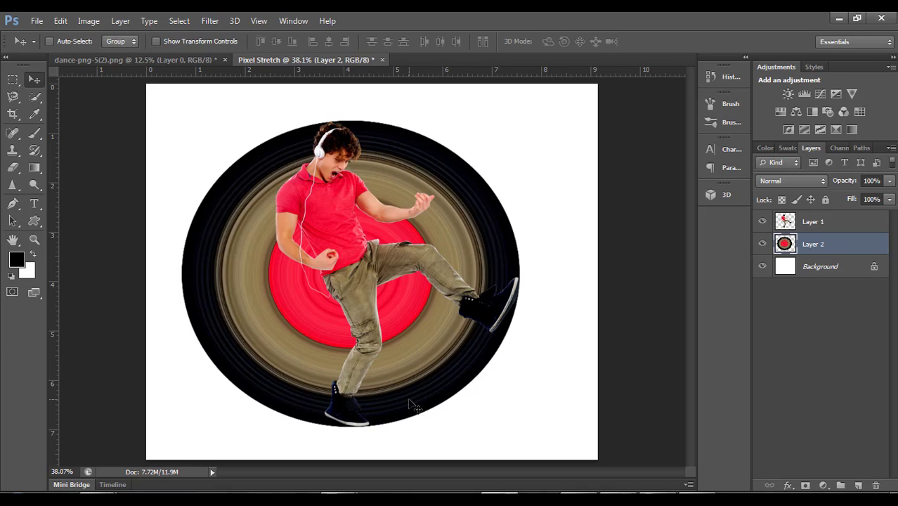
key("ctrl+t")
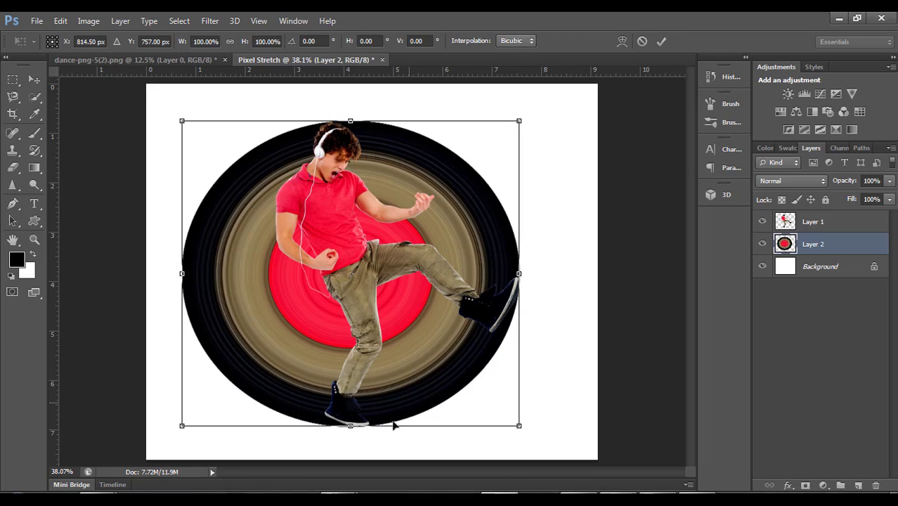
left_click(350, 425)
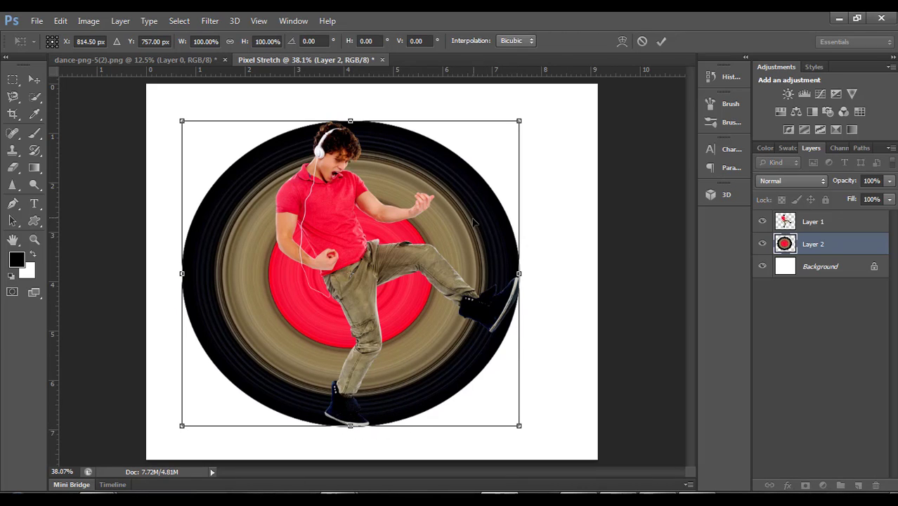
key("Return")
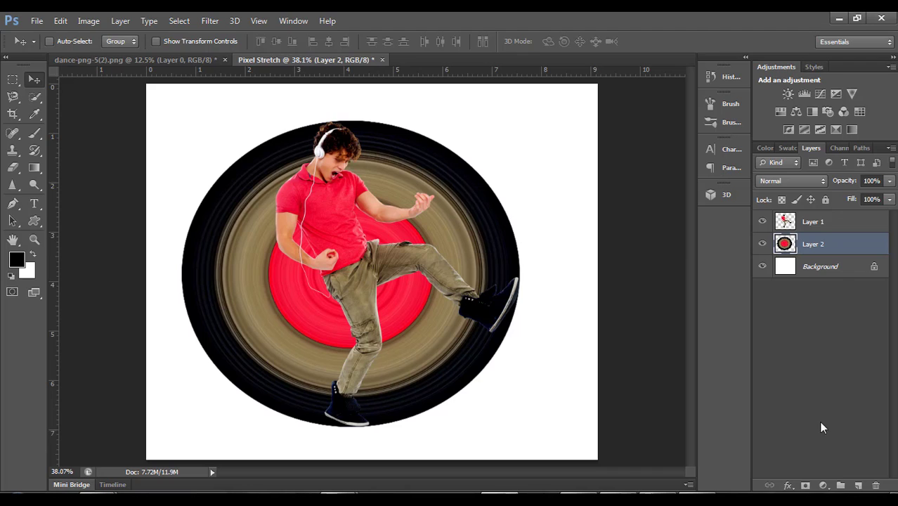
Add a layer mask to Layer 2 and paint black over the disc's upper-right part, from the dancer's head to the raised shoe
left_click(806, 485)
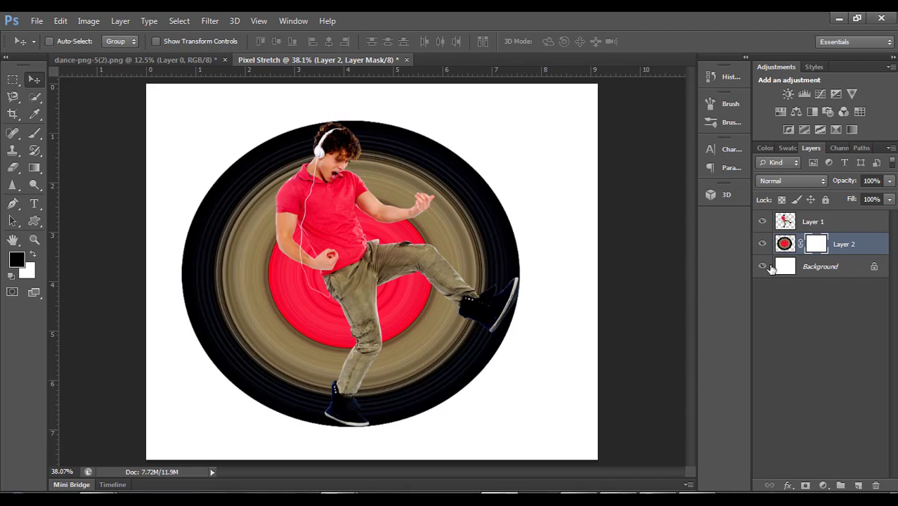
left_click(35, 134)
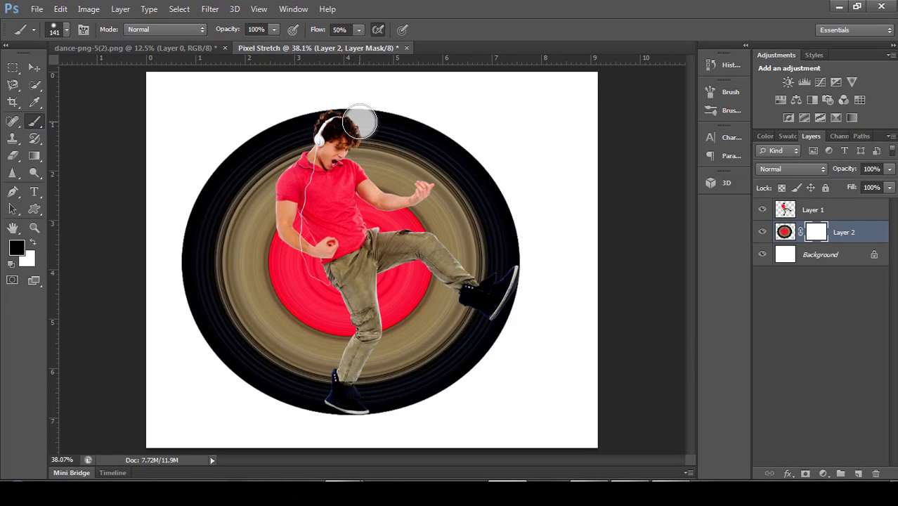
mouse_move(351, 97)
left_mouse_down()
mouse_move(400, 120)
mouse_move(368, 151)
mouse_move(376, 166)
mouse_move(419, 164)
mouse_move(427, 139)
mouse_move(431, 172)
mouse_move(445, 172)
mouse_move(436, 149)
mouse_move(457, 190)
mouse_move(459, 154)
mouse_move(492, 192)
mouse_move(484, 203)
mouse_move(486, 177)
mouse_move(513, 246)
mouse_move(507, 252)
mouse_move(523, 249)
mouse_move(497, 247)
mouse_move(525, 240)
mouse_move(528, 252)
mouse_move(480, 223)
mouse_move(465, 181)
mouse_move(383, 188)
mouse_move(366, 154)
mouse_move(358, 158)
mouse_move(366, 177)
mouse_move(356, 164)
mouse_move(365, 201)
mouse_move(401, 226)
mouse_move(356, 213)
mouse_move(370, 224)
mouse_move(367, 211)
mouse_move(437, 210)
mouse_move(386, 204)
mouse_move(436, 222)
mouse_move(395, 223)
mouse_move(429, 228)
mouse_move(492, 259)
left_mouse_up()
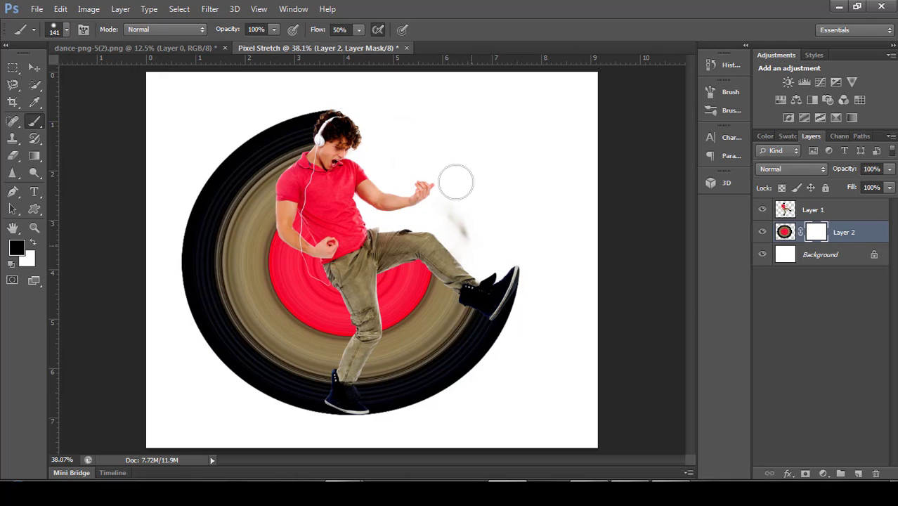
mouse_move(456, 183)
left_mouse_down()
mouse_move(462, 229)
mouse_move(427, 174)
mouse_move(429, 214)
mouse_move(367, 216)
mouse_move(477, 259)
left_mouse_up()
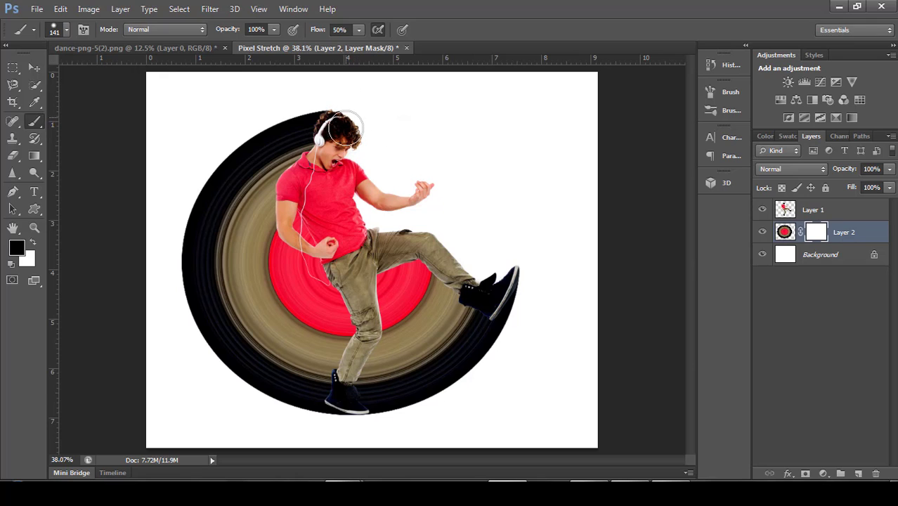
mouse_move(343, 129)
left_mouse_down()
mouse_move(352, 151)
mouse_move(344, 130)
left_mouse_up()
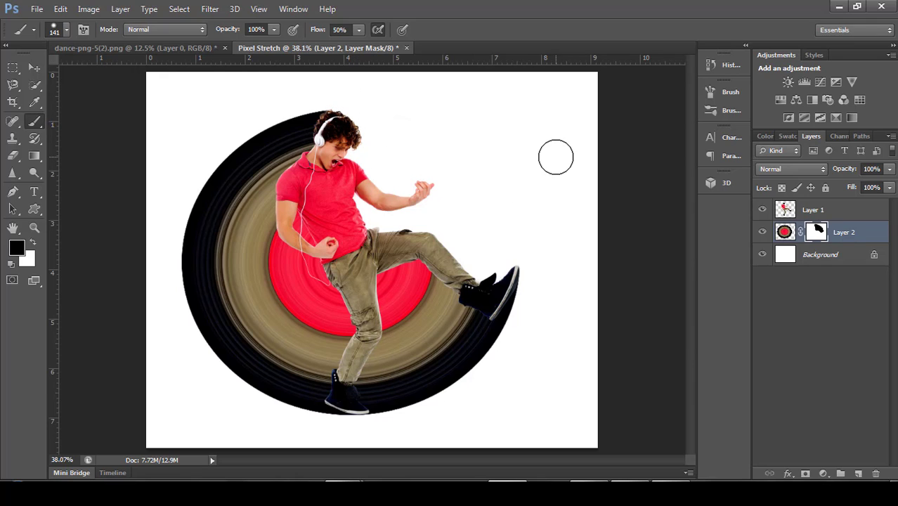
Narrow the disc image on Layer 2 to about 95.3% width by moving its left edge inward
left_click(34, 66)
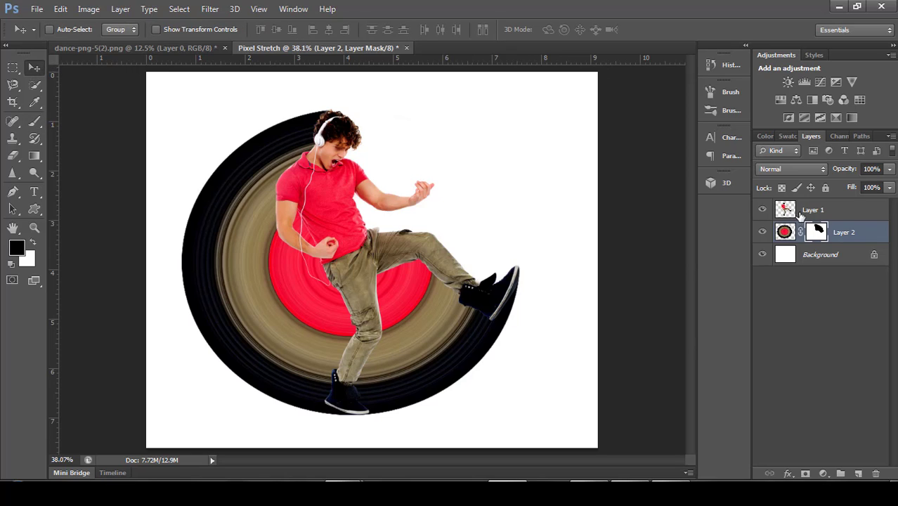
left_click(808, 214)
left_click(834, 232)
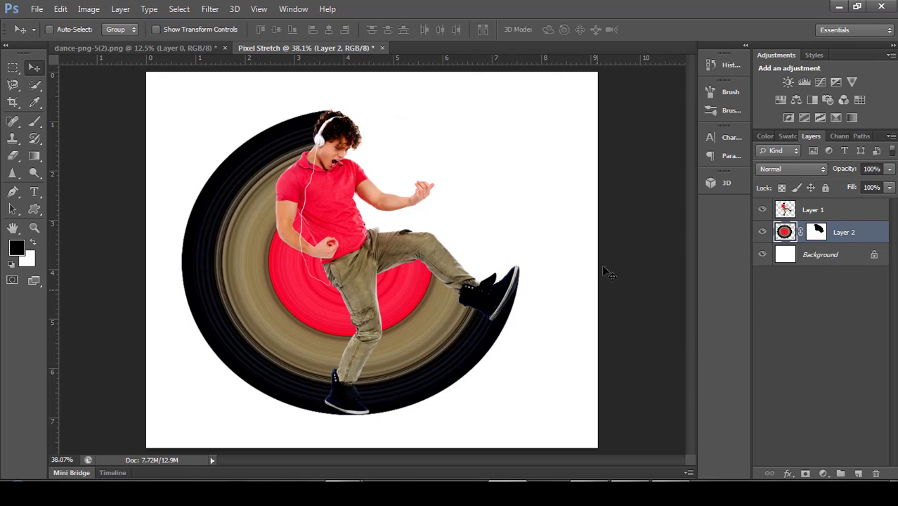
key("ctrl+t")
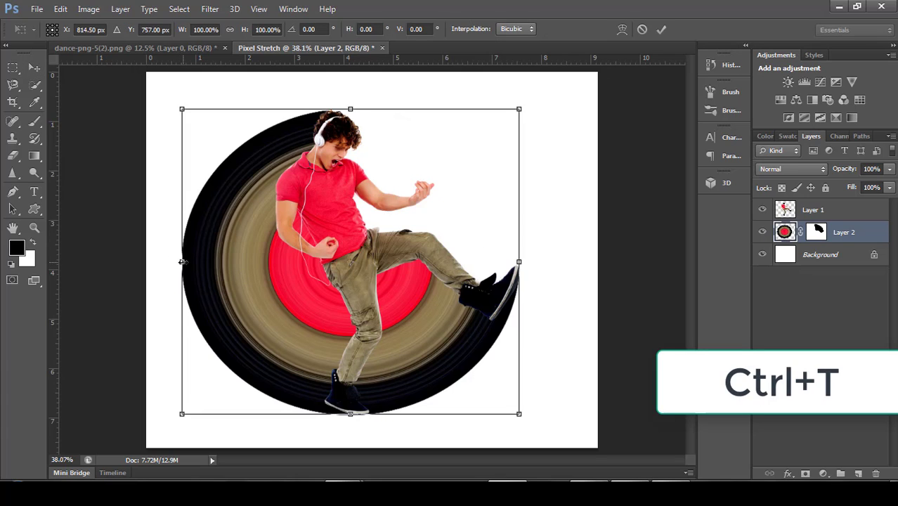
left_click_drag(182, 262, 198, 261)
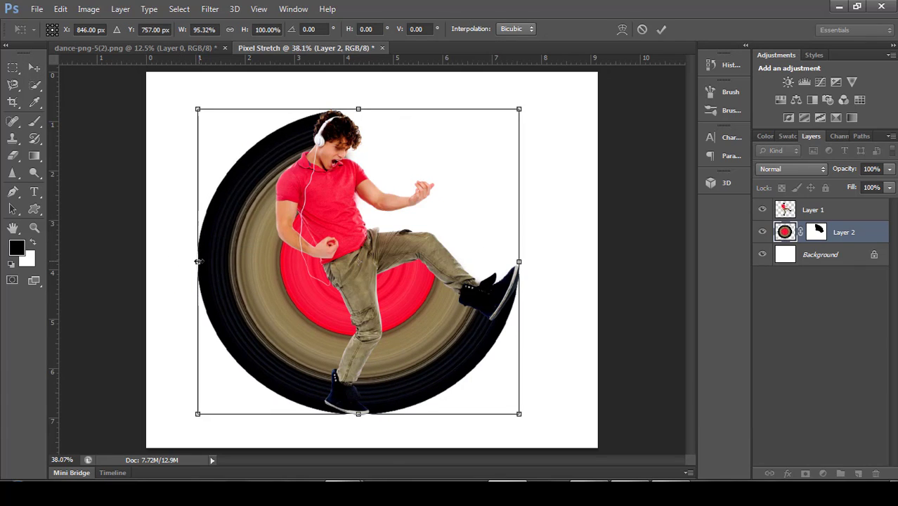
key("Return")
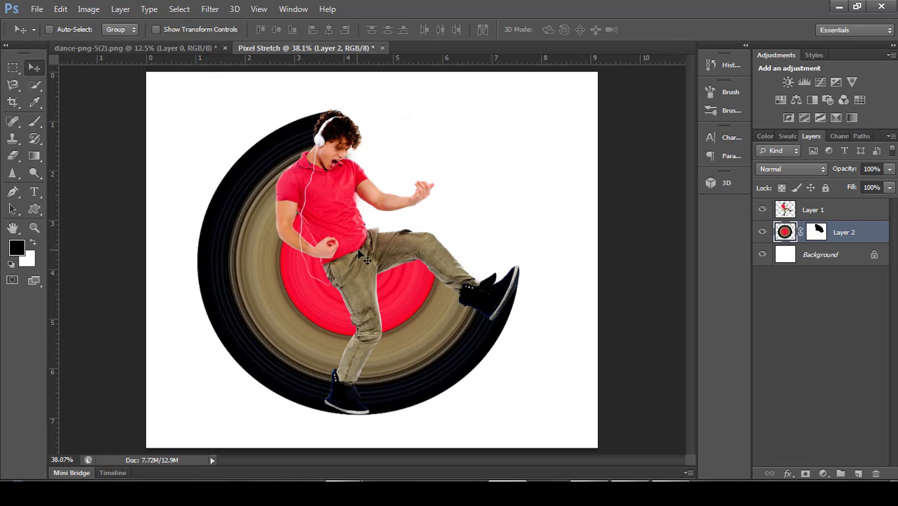
Set the foreground colour to 95adfc and fill the Background layer with a vertical linear gradient from light blue down to white
left_click(817, 261)
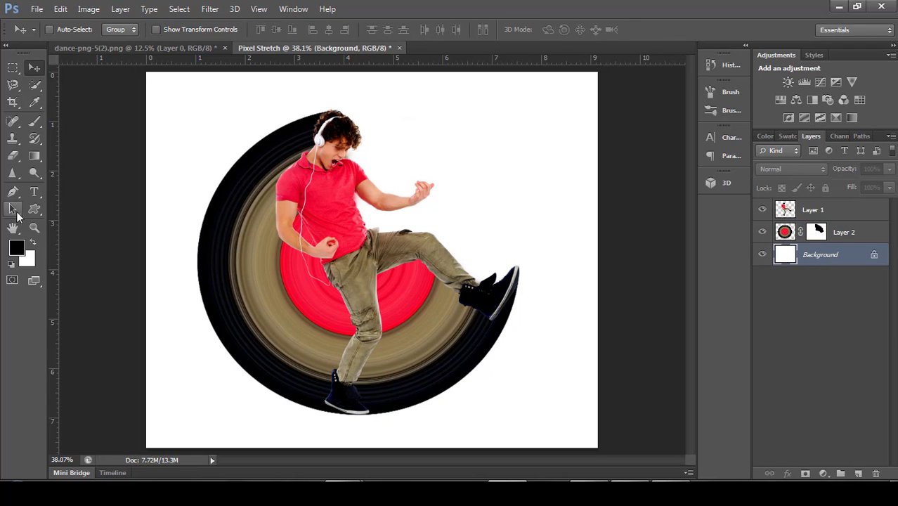
left_click(16, 248)
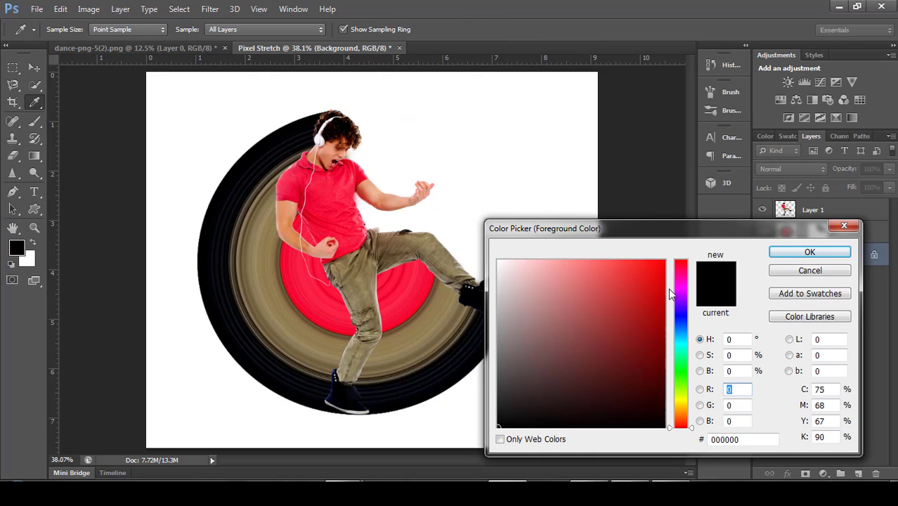
left_click(682, 323)
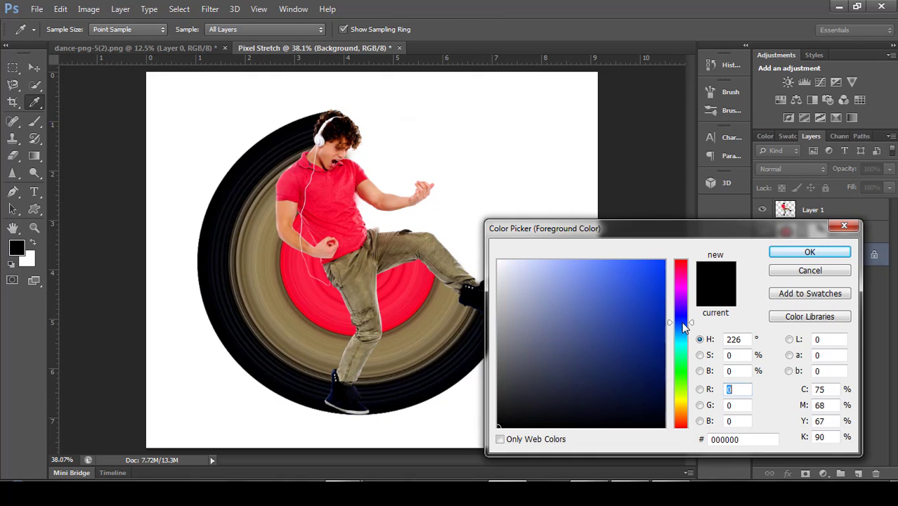
left_click(566, 262)
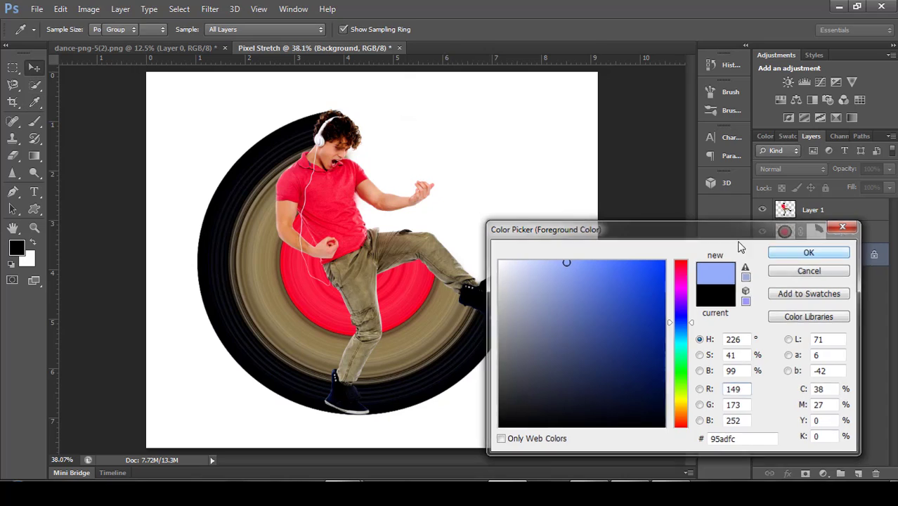
left_click(806, 253)
left_click(33, 157)
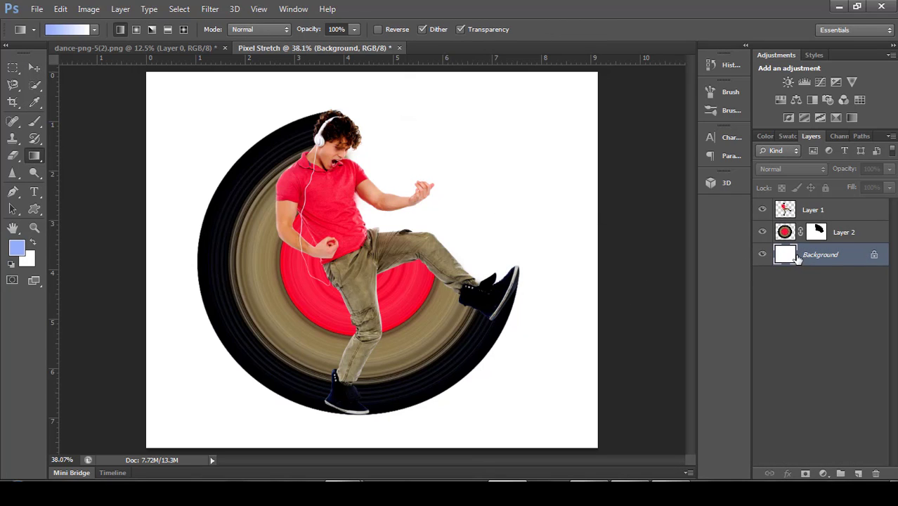
left_click_drag(542, 322, 535, 416)
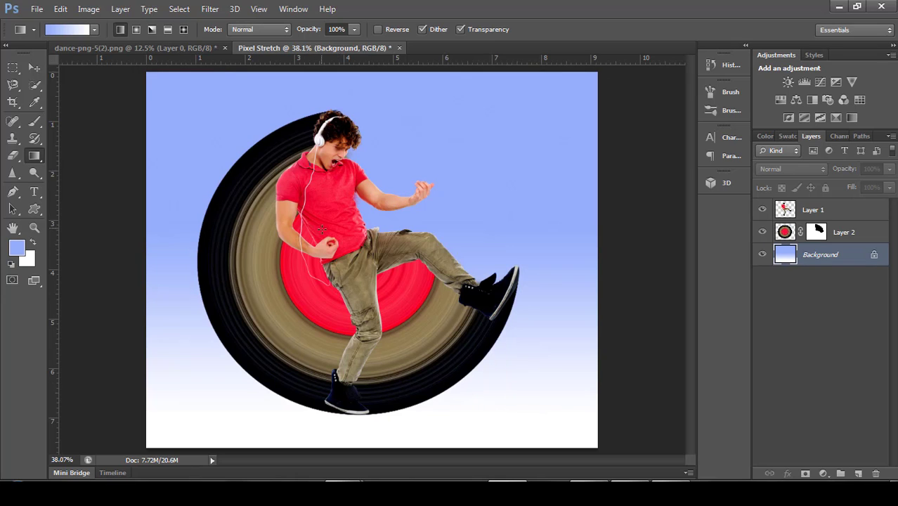
Select Layer 1 and Layer 2 together and move the dancer and disc slightly right and down on the canvas
left_click(786, 232)
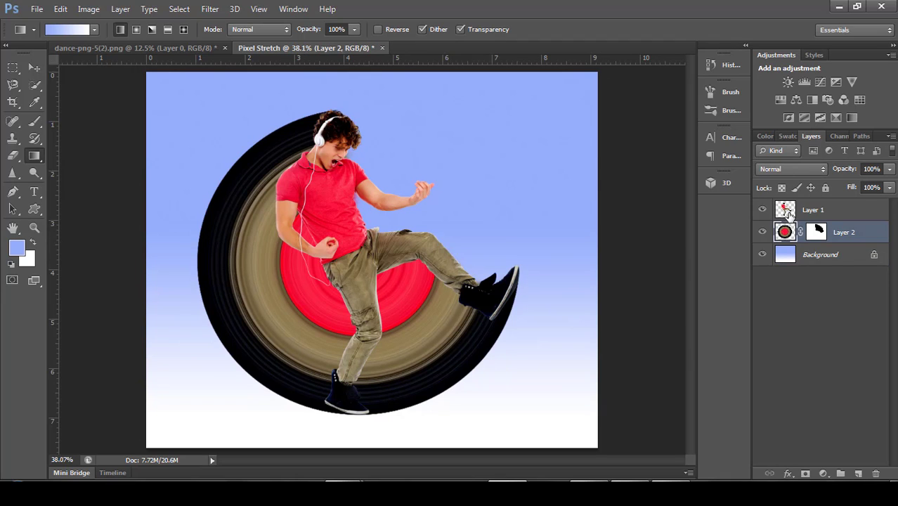
left_click(787, 214)
key("v")
left_click(863, 232, "shift")
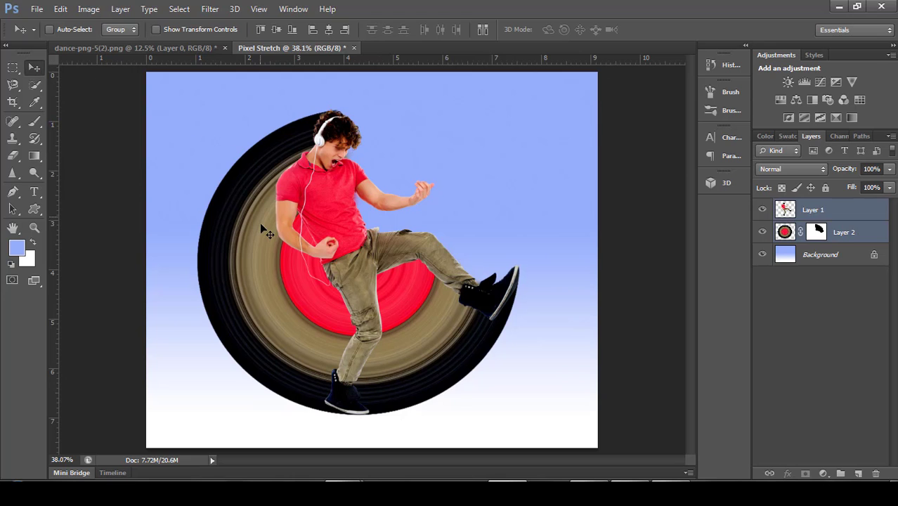
left_click_drag(260, 223, 277, 232)
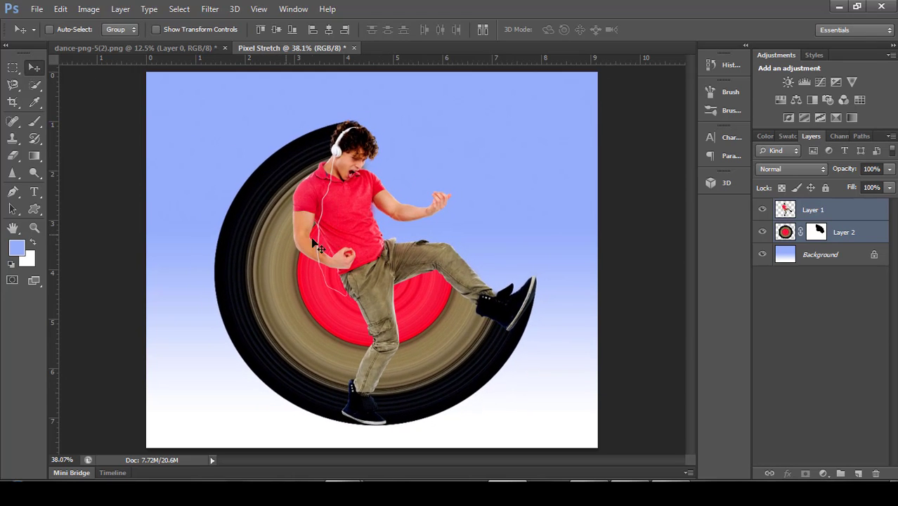
Add a Drop Shadow to the dancer on Layer 1 with a distance of 19 px and a size of 8 px
left_click(870, 240)
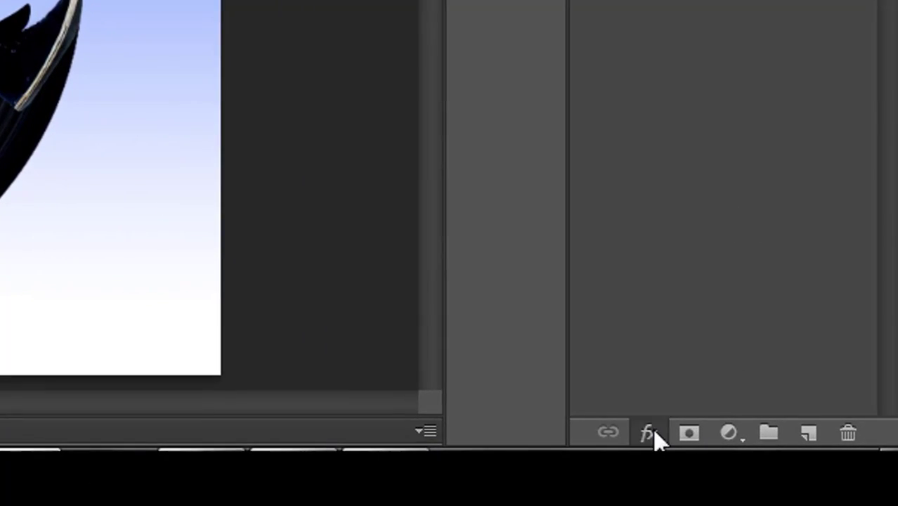
left_click(654, 435)
left_click(689, 407)
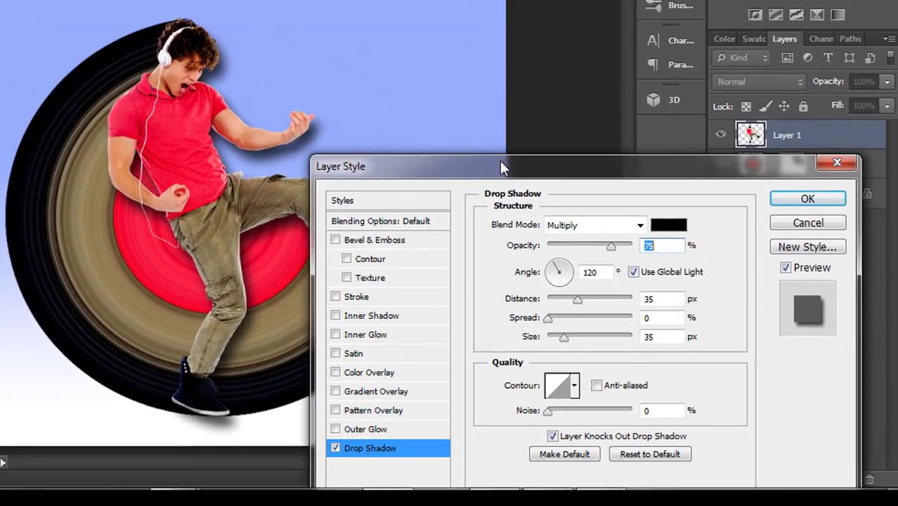
left_click_drag(505, 169, 555, 27)
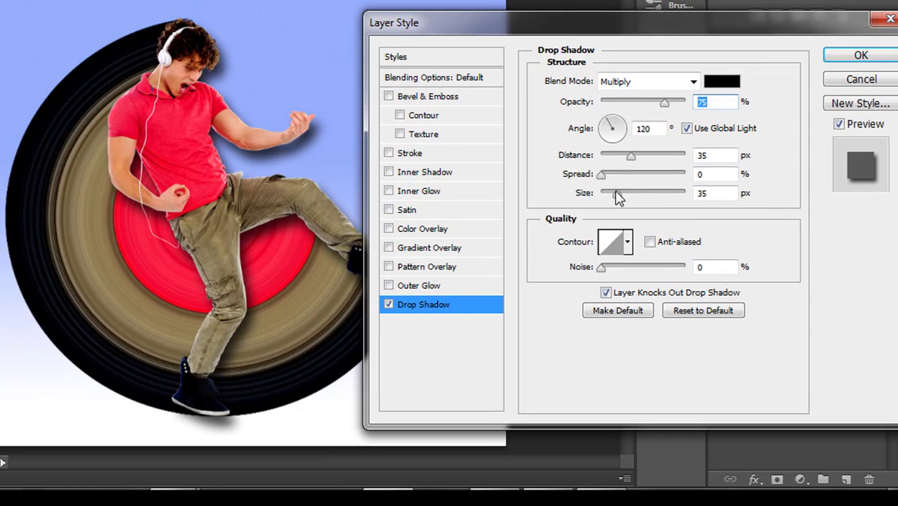
left_click_drag(619, 197, 609, 191)
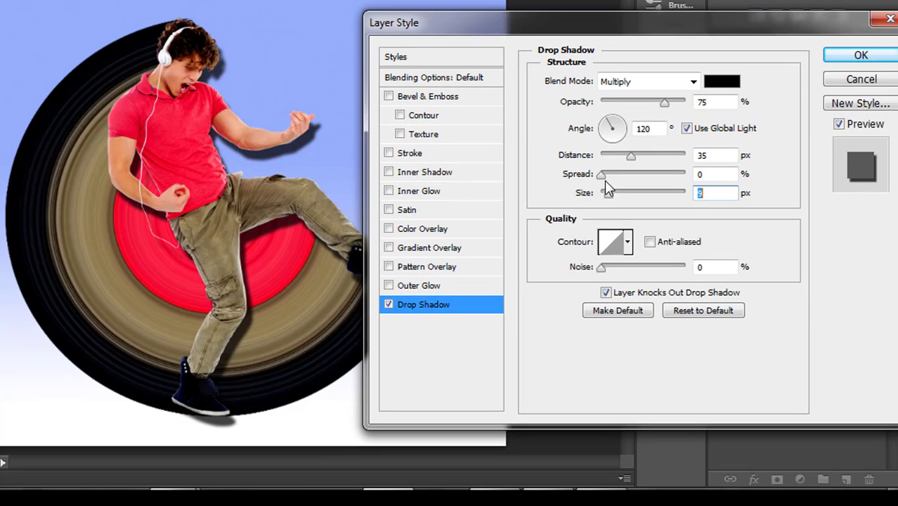
left_click_drag(631, 156, 617, 157)
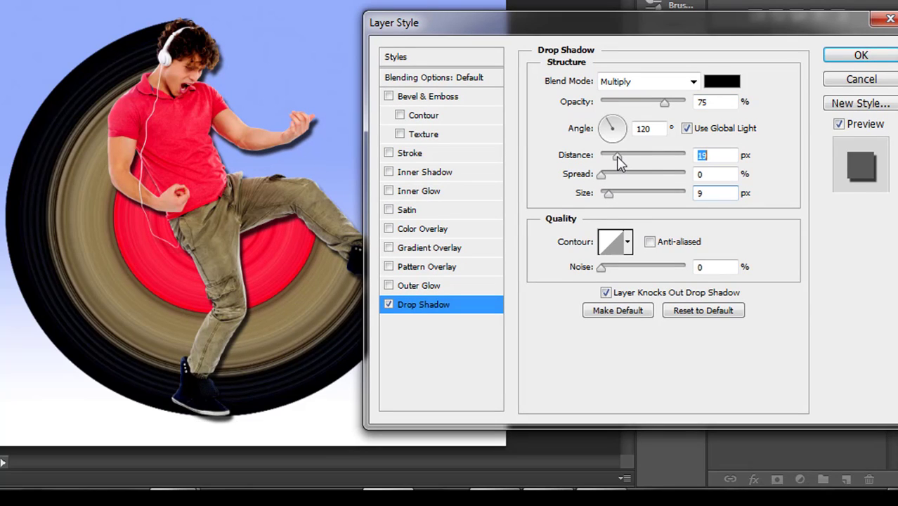
mouse_move(608, 193)
left_mouse_down()
mouse_move(616, 196)
mouse_move(608, 195)
left_mouse_up()
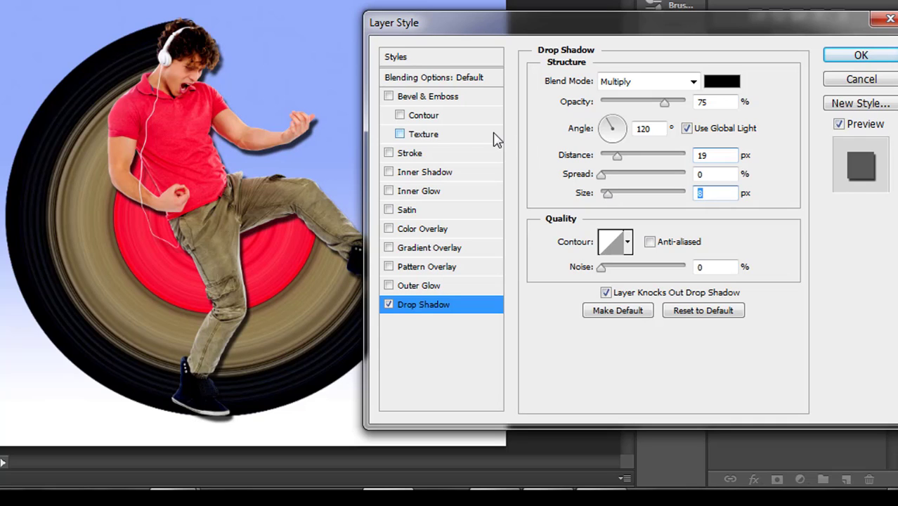
Add a black 5 px outside Stroke to the dancer on Layer 1, apply the layer style and deselect all layers
left_click(389, 153)
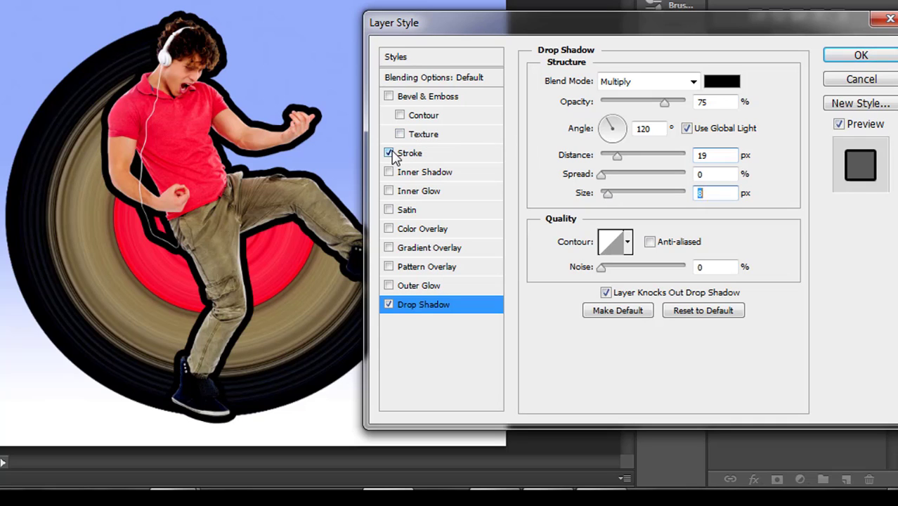
left_click(414, 156)
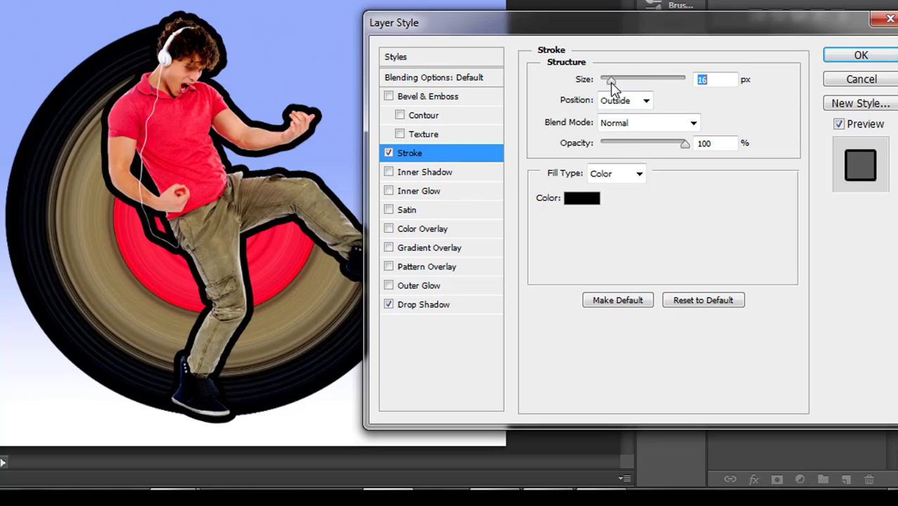
left_click_drag(613, 83, 607, 85)
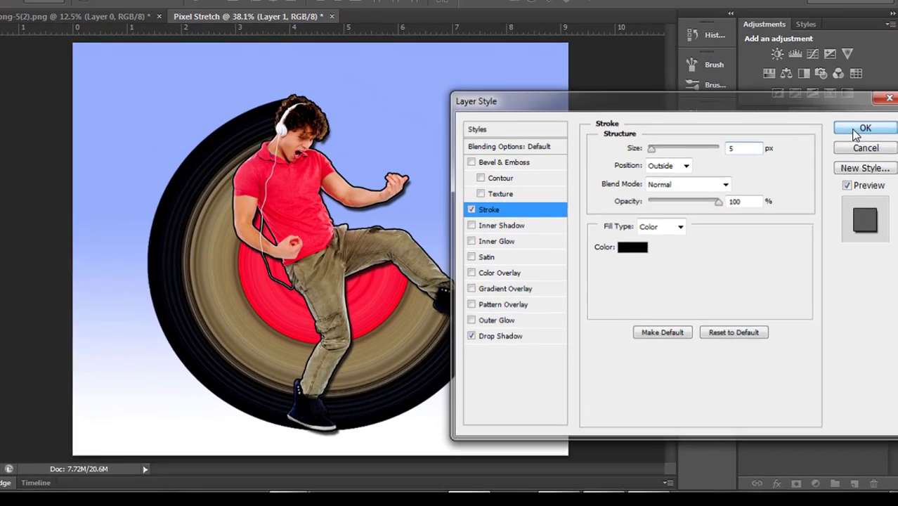
left_click(861, 56)
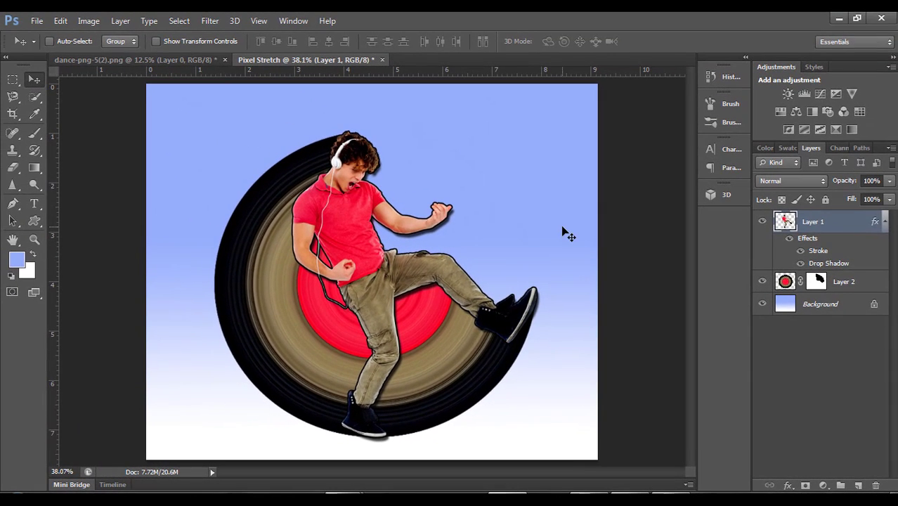
left_click(781, 373)
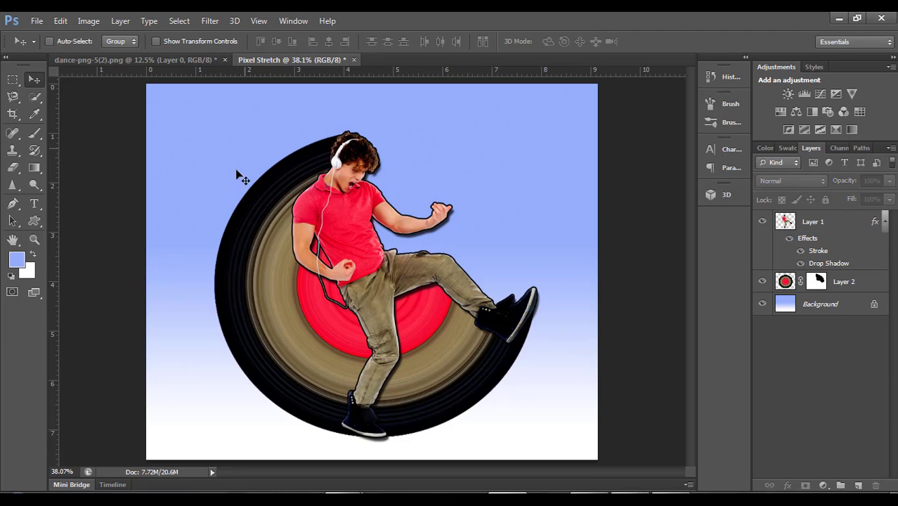